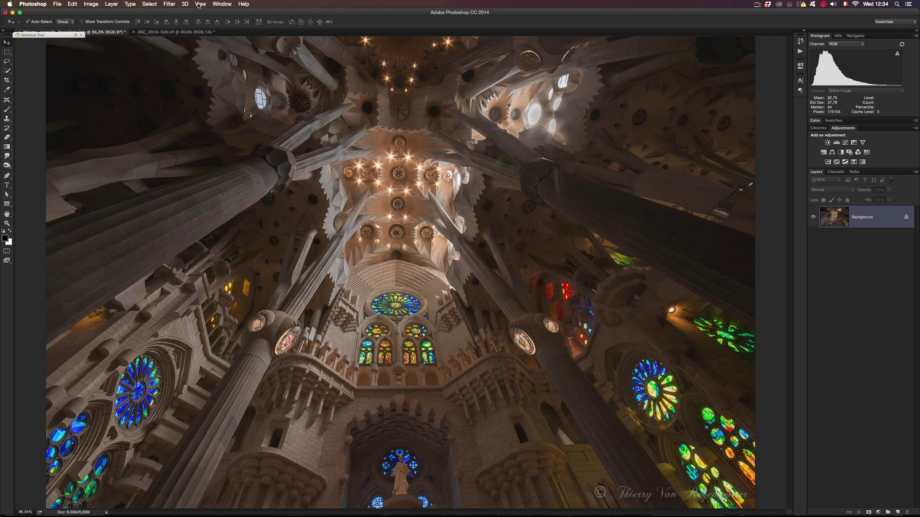
Place a vertical guide at 50% across the centre of the church image and remove it again.
left_click(200, 4)
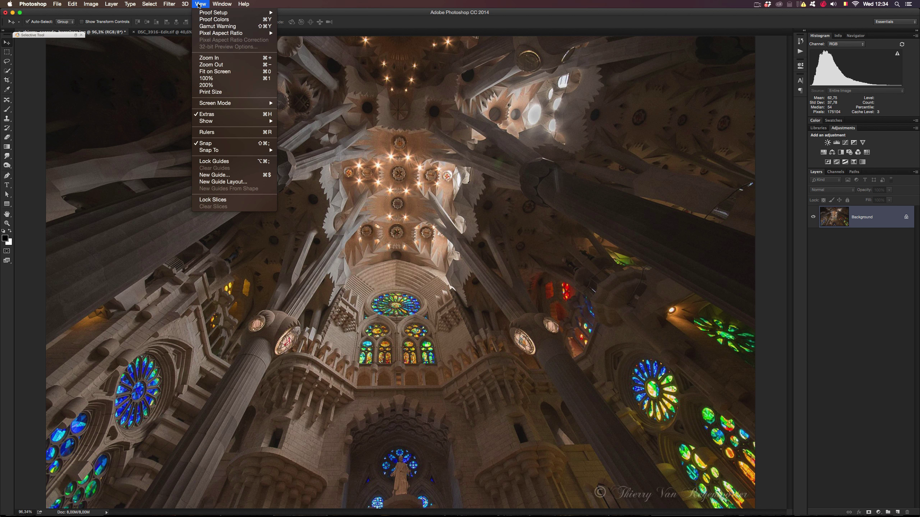
mouse_move(249, 150)
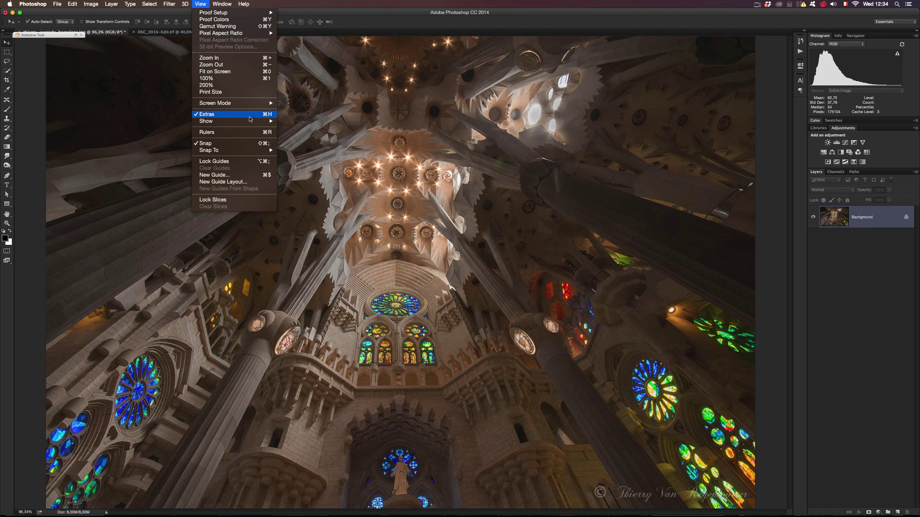
mouse_move(249, 122)
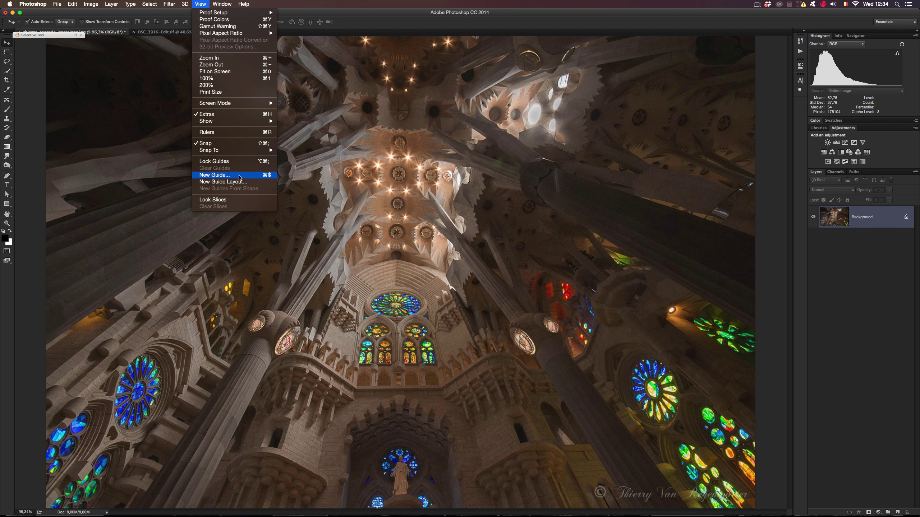
left_click(238, 177)
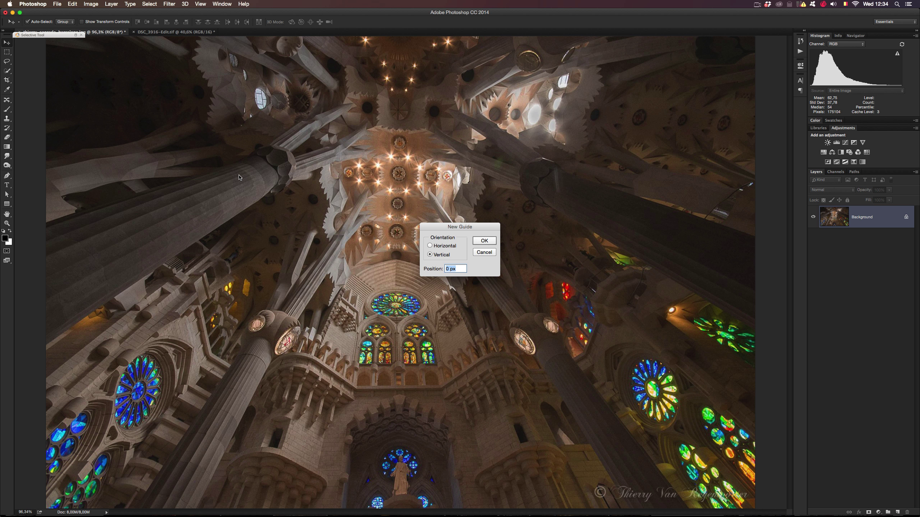
type("50")
key("Return")
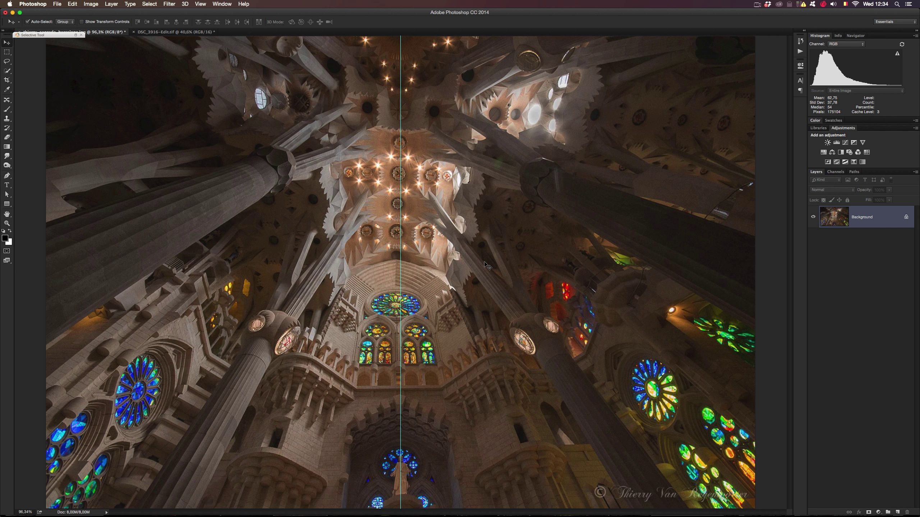
left_click_drag(401, 257, 7, 281)
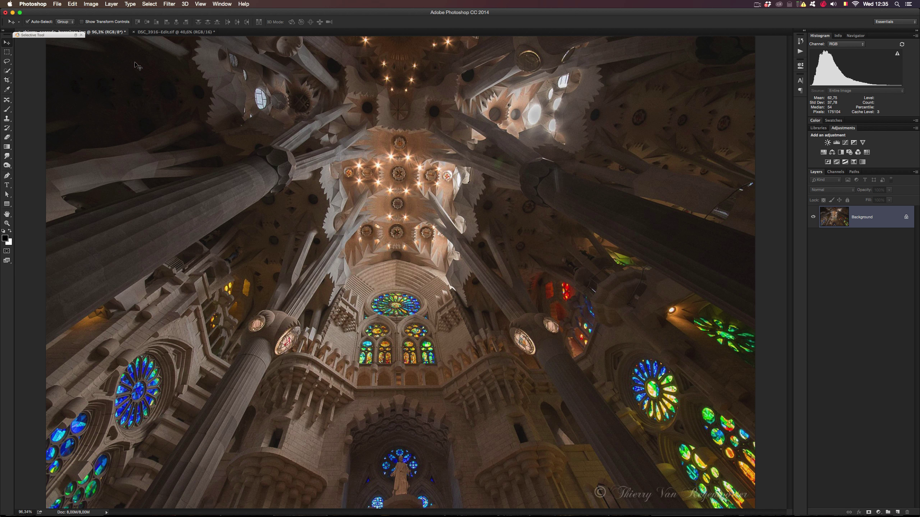
Inspect the DSC_3916-Edit.tif ceiling photo at 50% zoom and return to the dark church image.
left_click(160, 32)
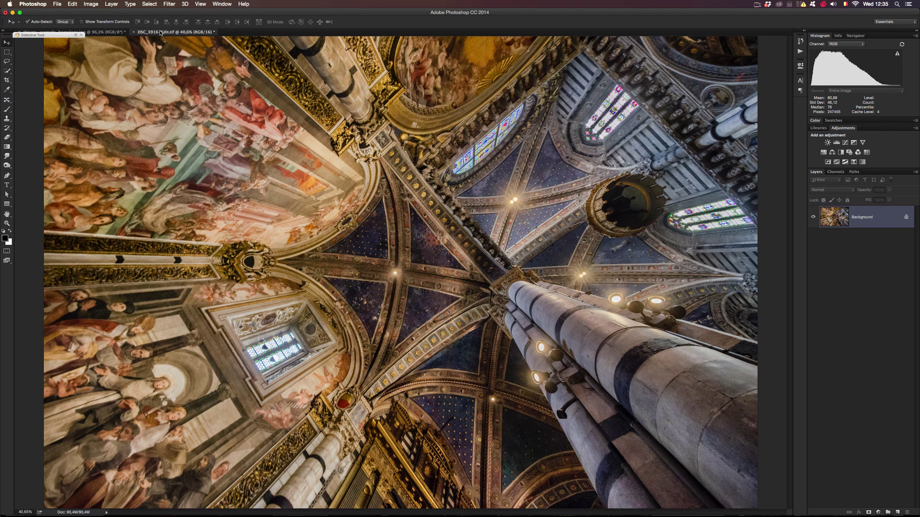
key("super+minus")
key("super+equal")
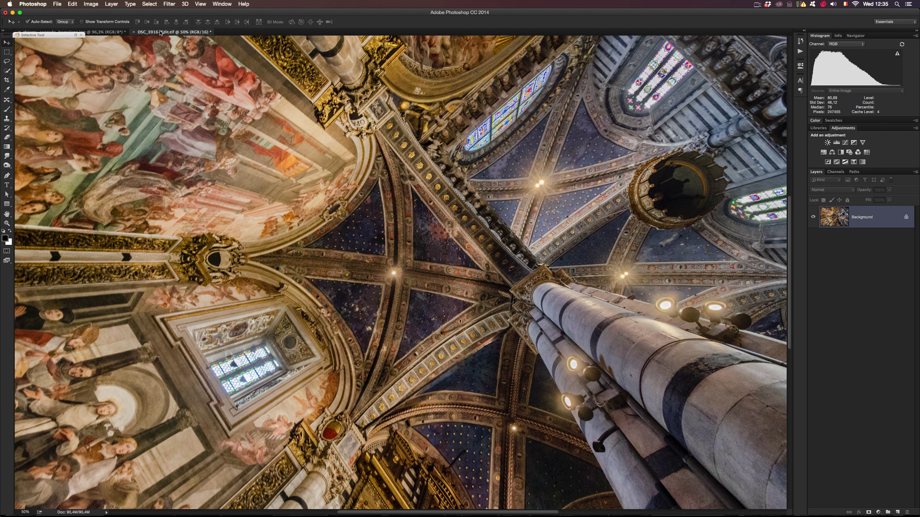
left_click(104, 34)
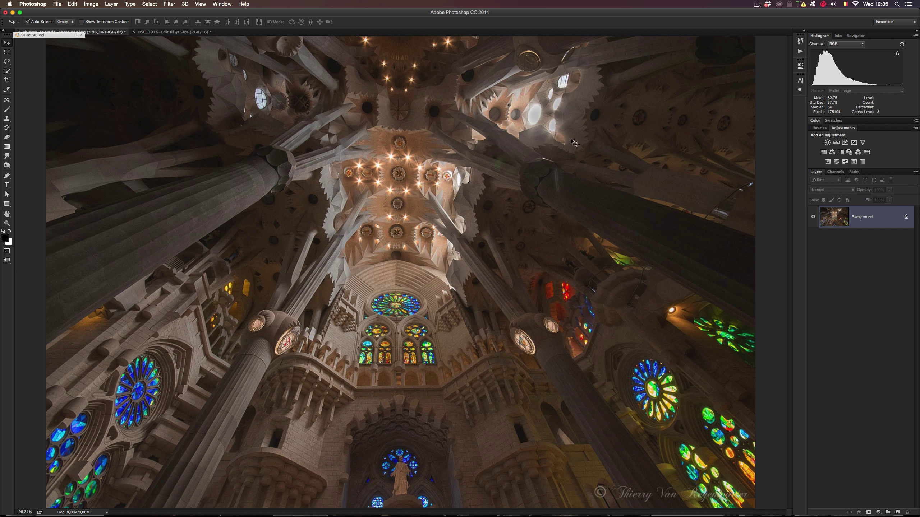
Inspect the blown-out oval window in the upper-right vault up close and sample its colour values.
key("z")
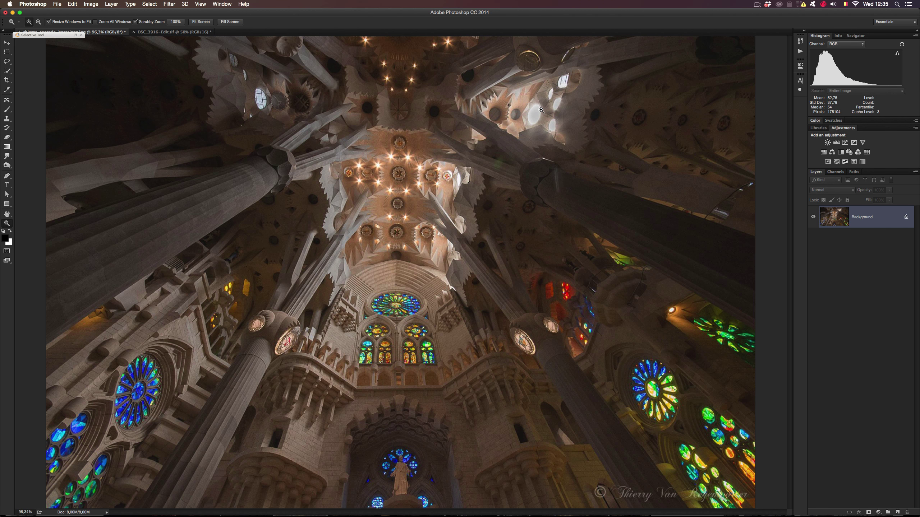
left_click_drag(541, 110, 541, 110)
key("v")
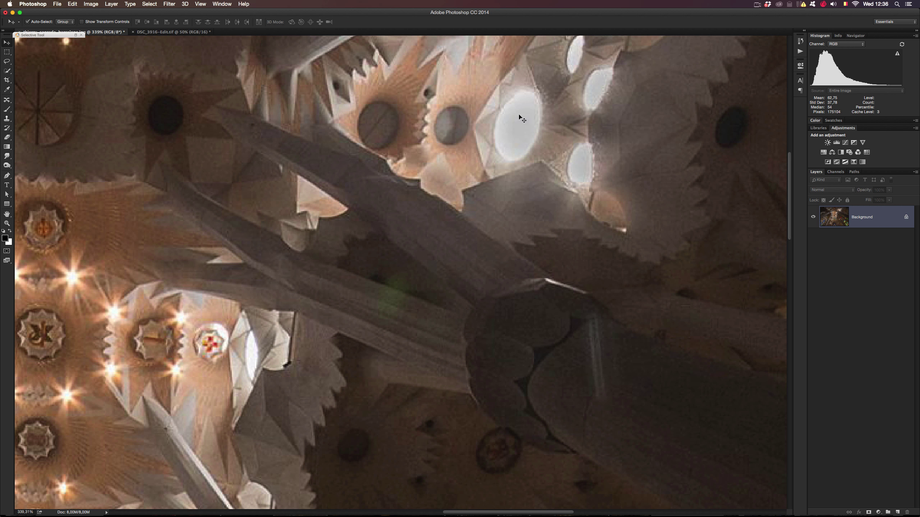
key("i")
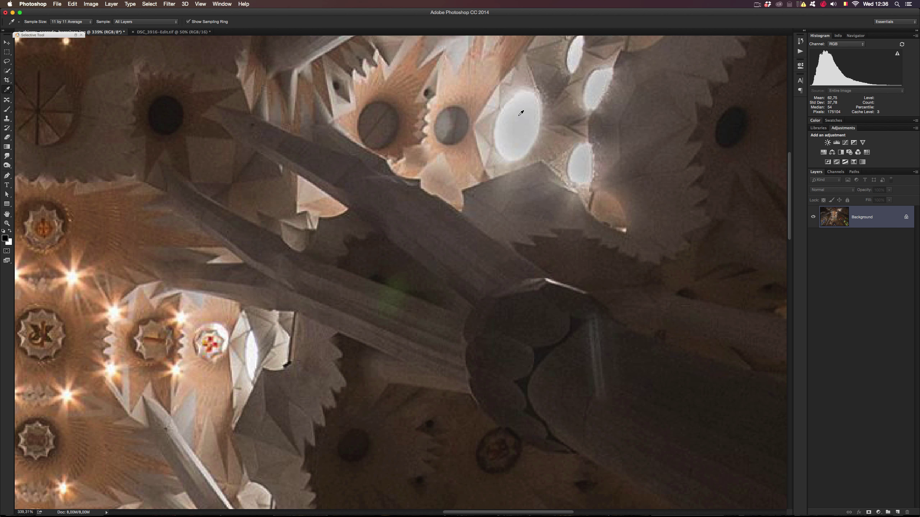
left_click(520, 113)
left_click(838, 35)
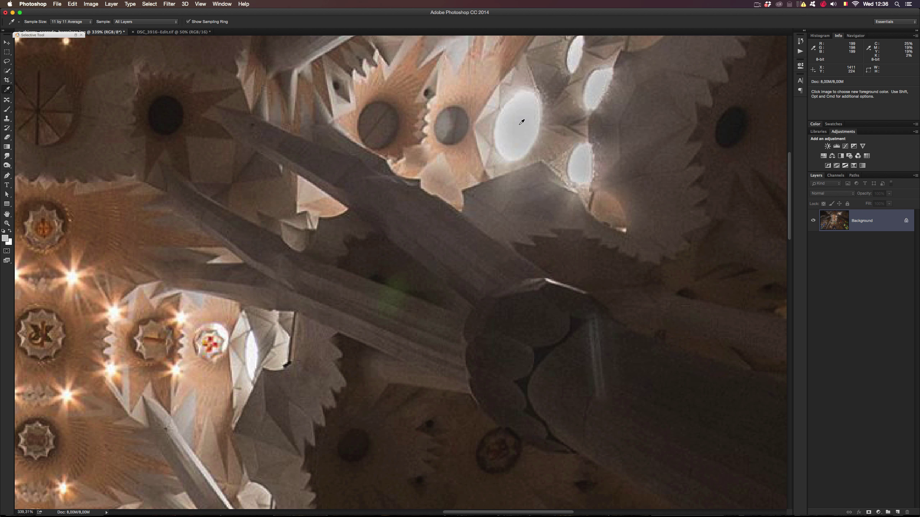
key("super+1")
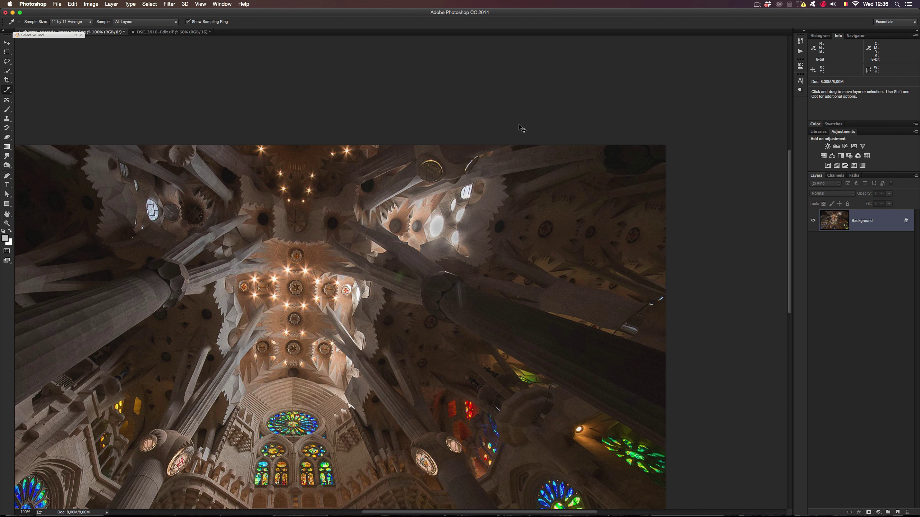
key("super+0")
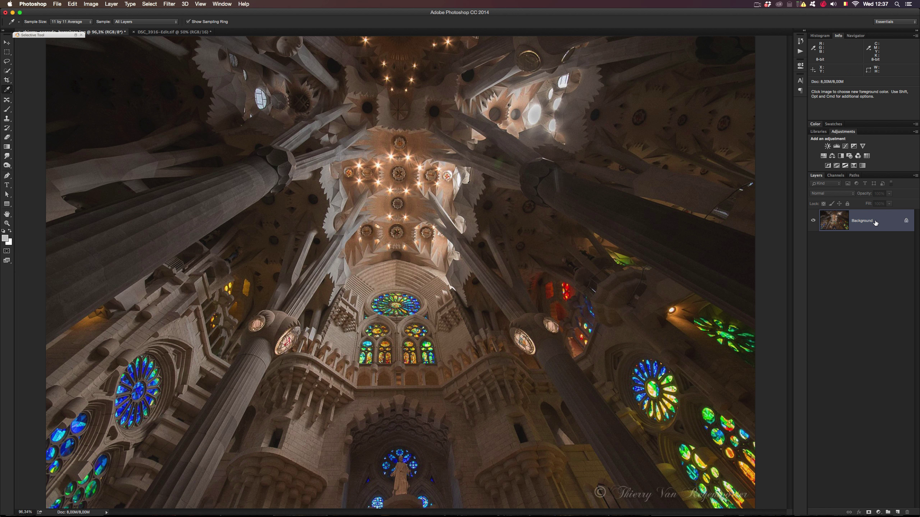
Duplicate the Background layer.
key("super+j")
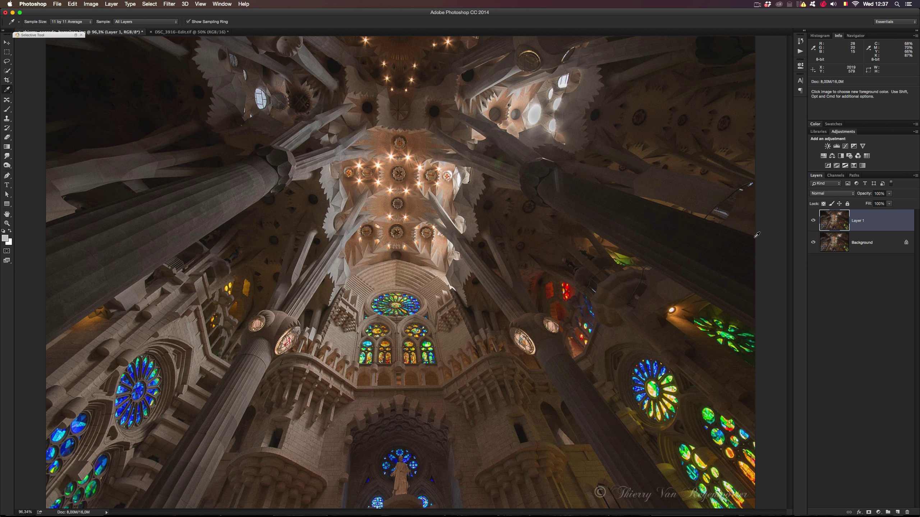
left_click(864, 243, "shift")
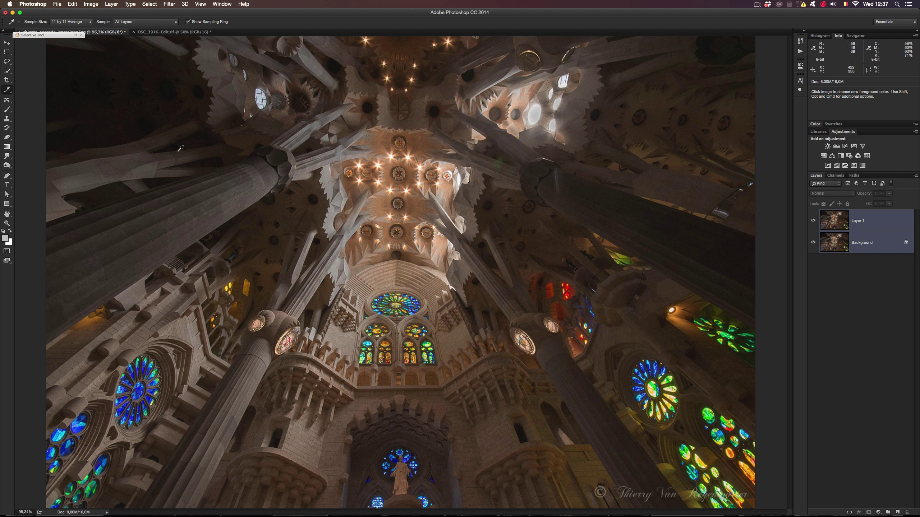
left_click(58, 4)
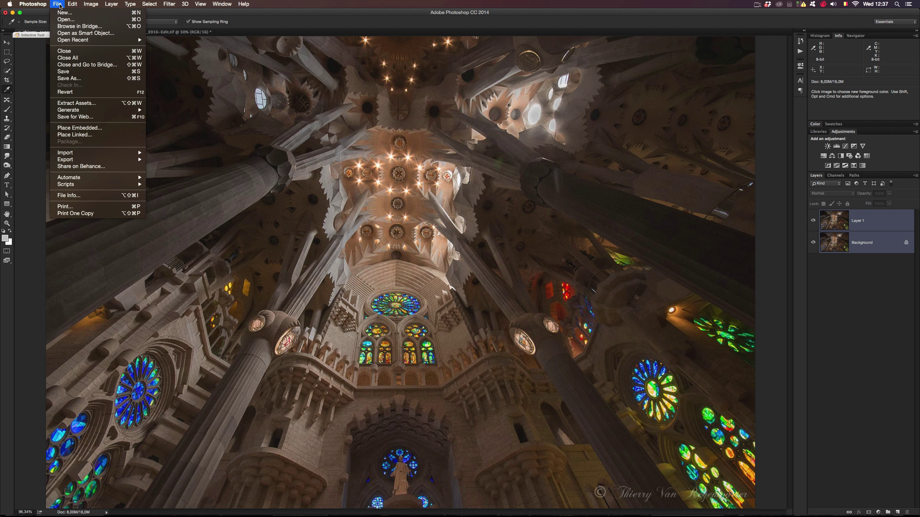
mouse_move(69, 4)
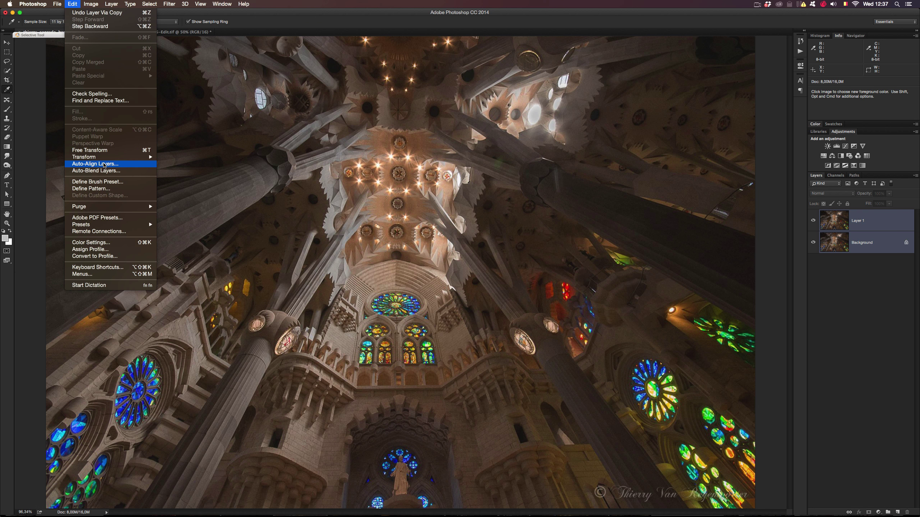
left_click(104, 164)
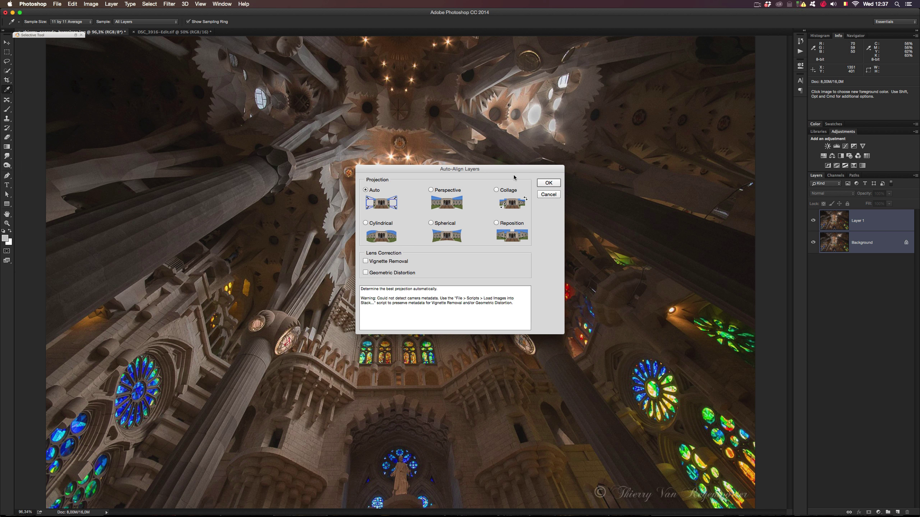
left_click(554, 193)
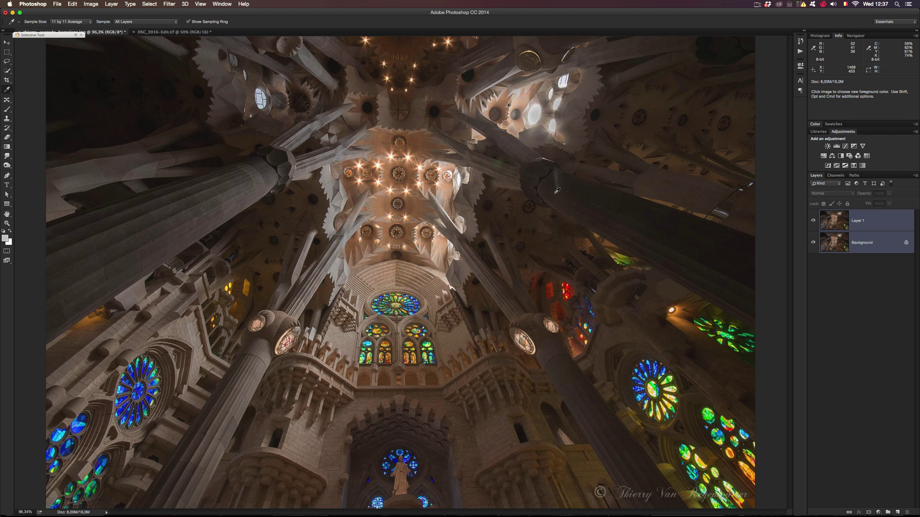
left_click(869, 228)
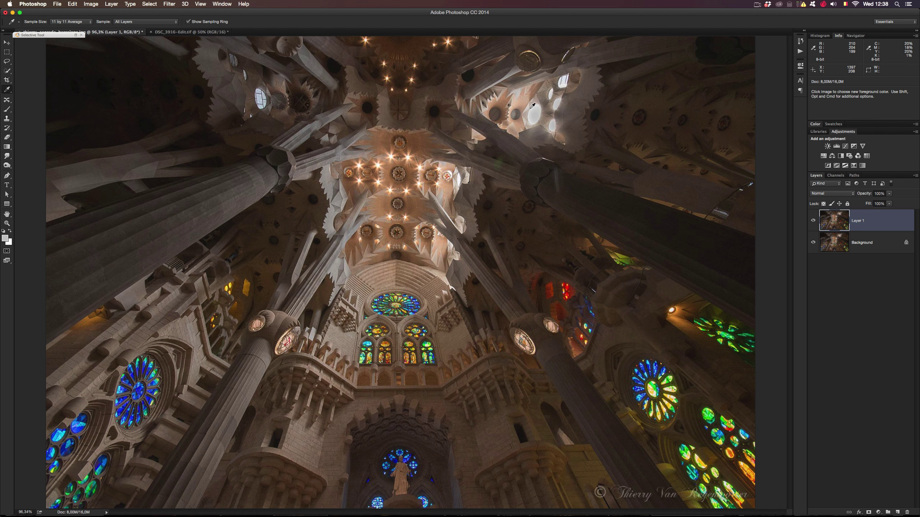
Copy the detailed window in the upper-left vault from a freehand selection to a new layer named fenêtre.
key("l")
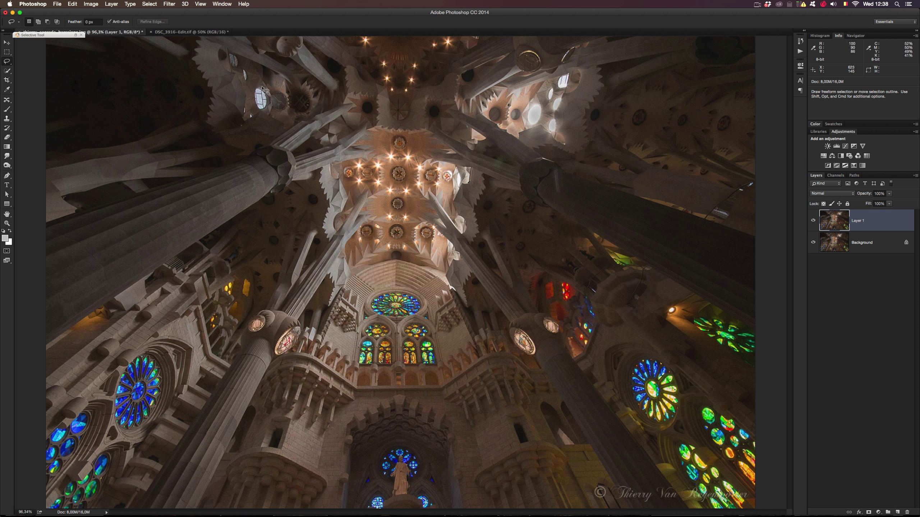
mouse_move(258, 87)
left_mouse_down()
mouse_move(257, 111)
mouse_move(271, 110)
mouse_move(269, 91)
left_mouse_up()
key("super+j")
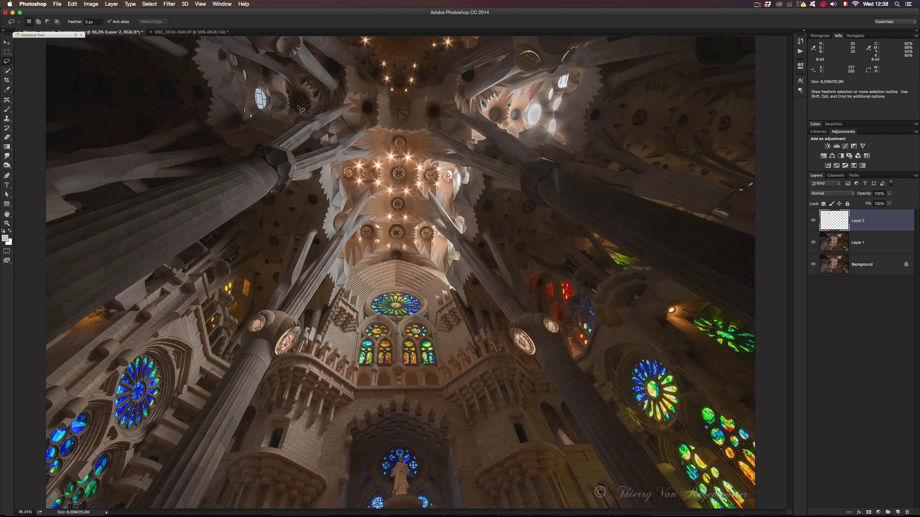
double_click(856, 221)
type("fenêtre")
key("Return")
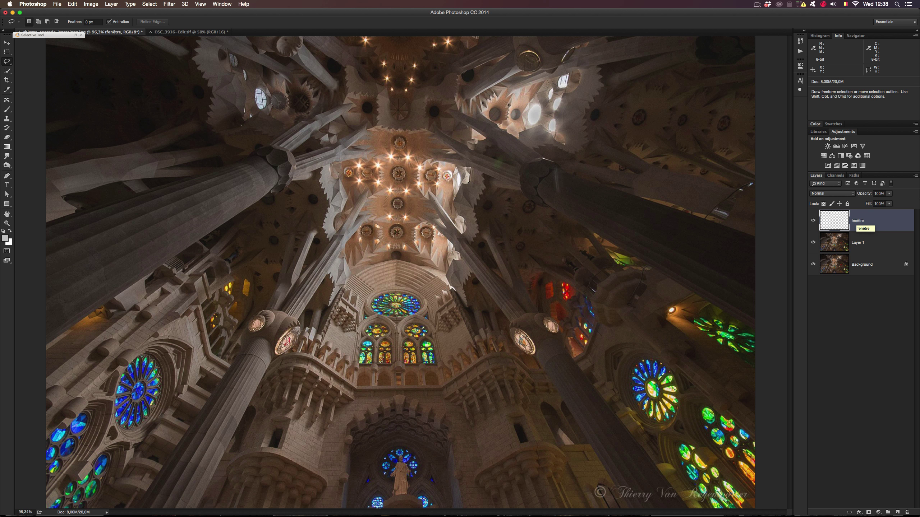
Isolate the fenêtre layer to check the window cut-out, and make all layers visible again.
left_click(813, 222, "alt")
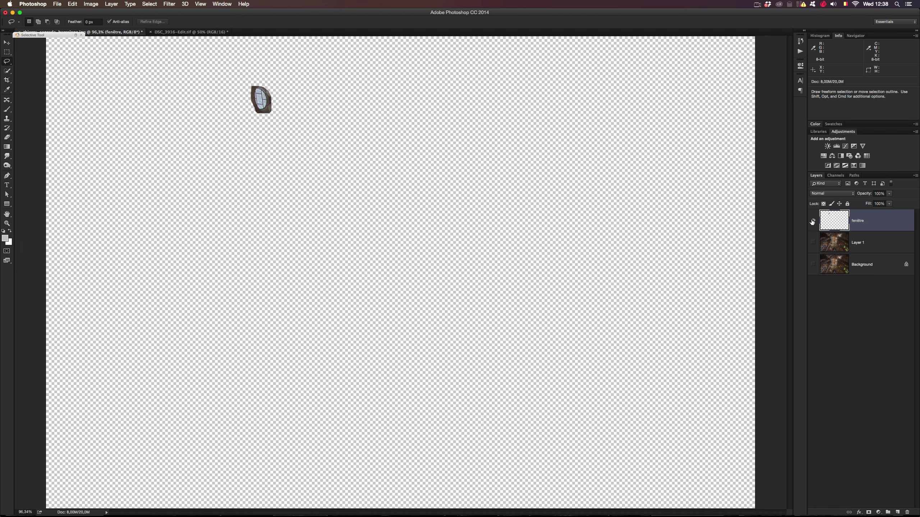
left_click(813, 222, "alt")
left_click(813, 222, "alt")
left_click(813, 222, "alt")
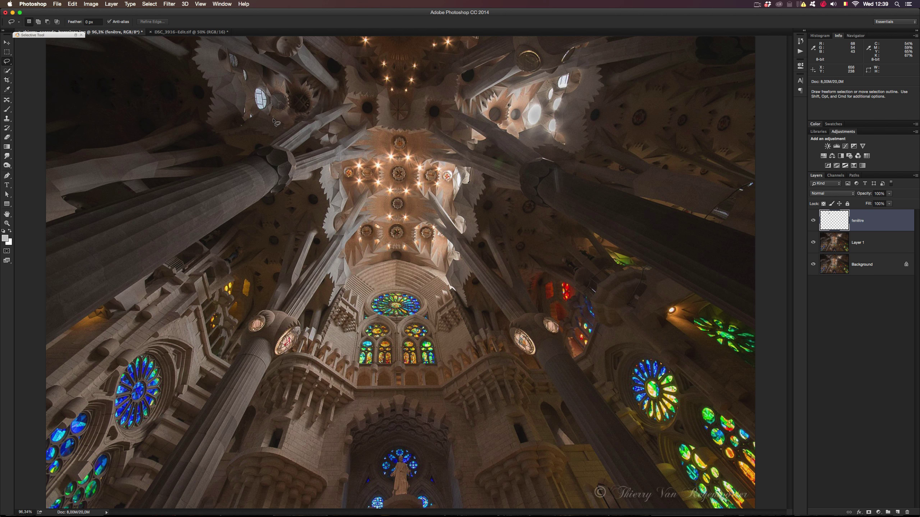
Move the fenêtre cut-out over the blown-out oval window in the upper-right vault and flip it horizontally to match.
key("v")
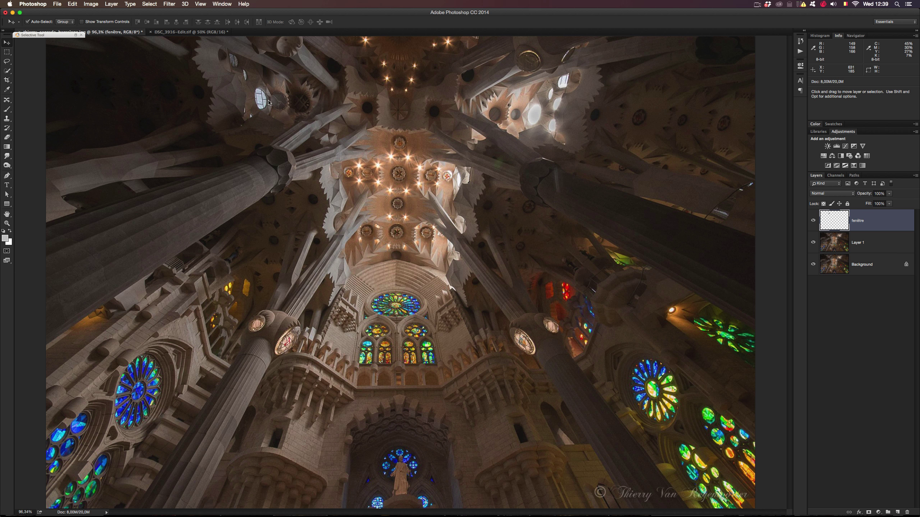
left_click_drag(272, 103, 535, 117)
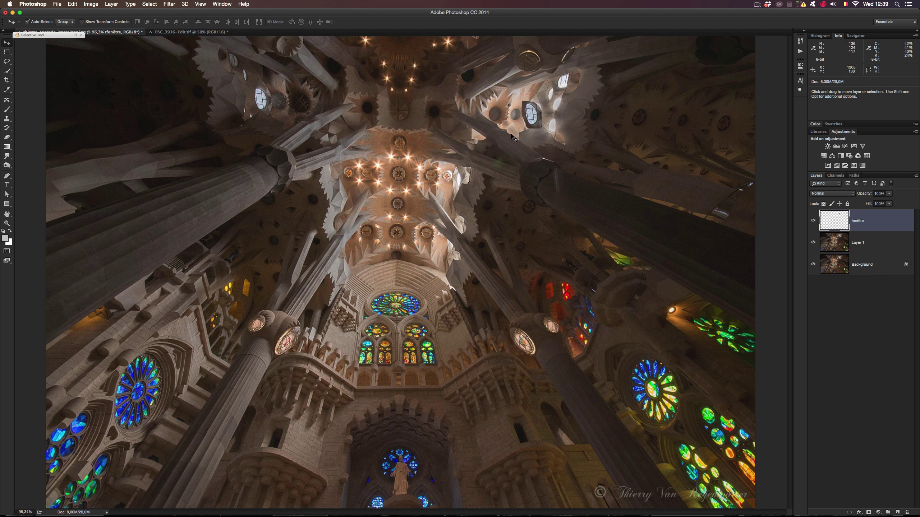
left_click(72, 4)
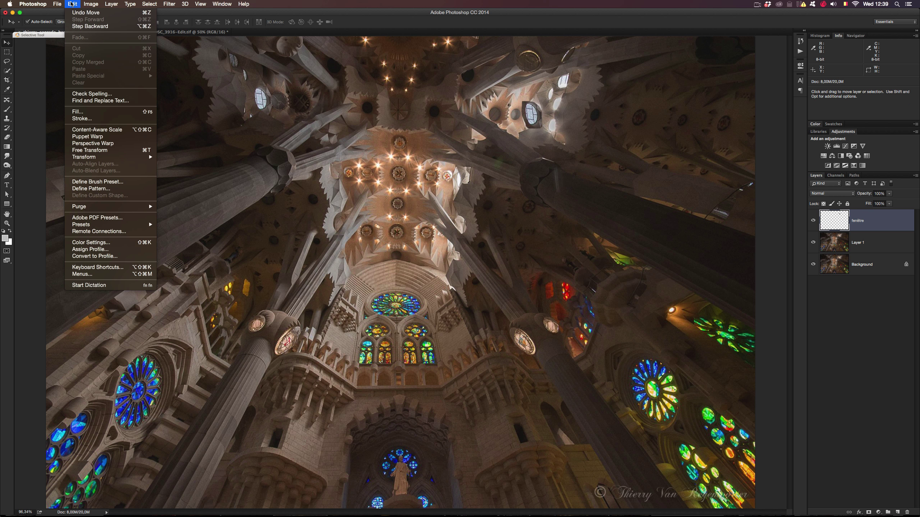
mouse_move(120, 160)
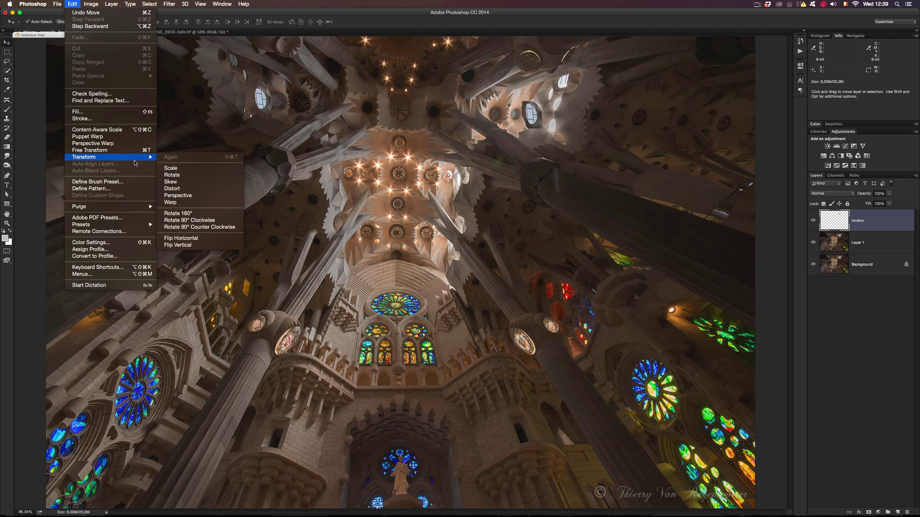
left_click(195, 238)
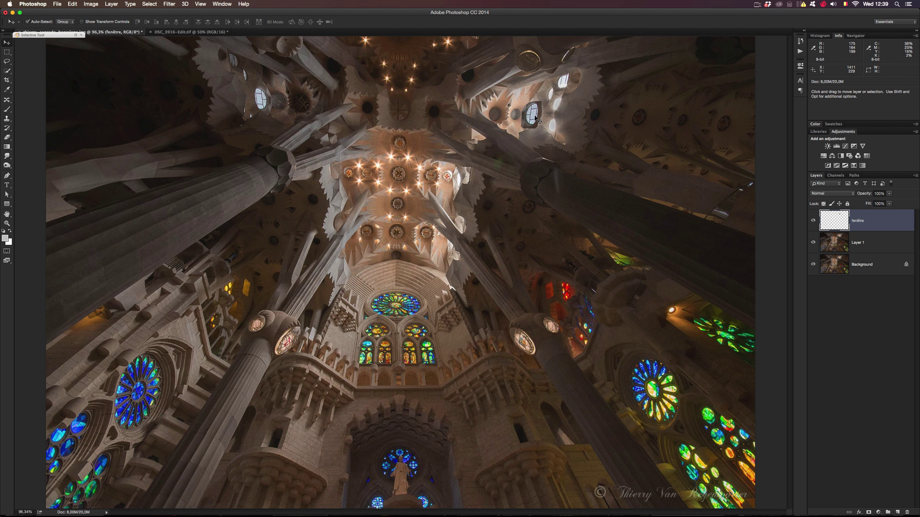
left_click_drag(535, 117, 535, 119)
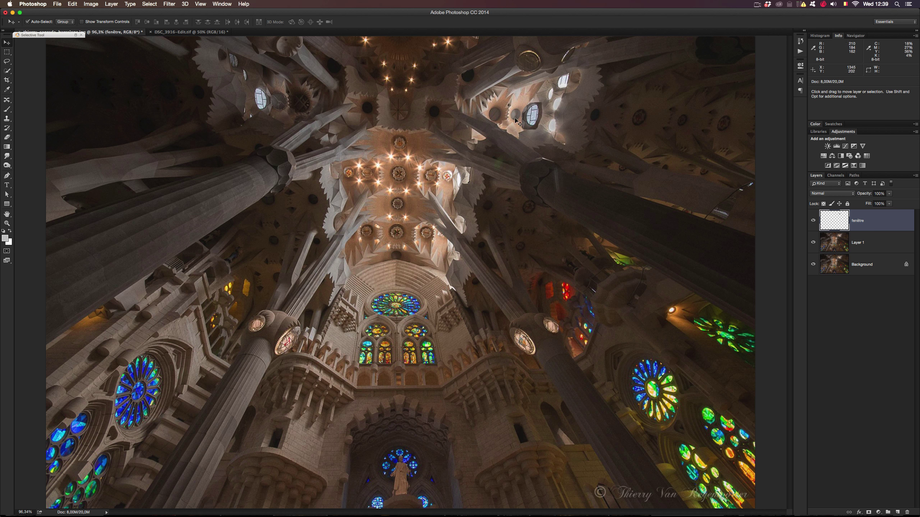
Add a white layer mask to the fenêtre layer and reset the foreground and background colours to their defaults.
left_click(869, 513)
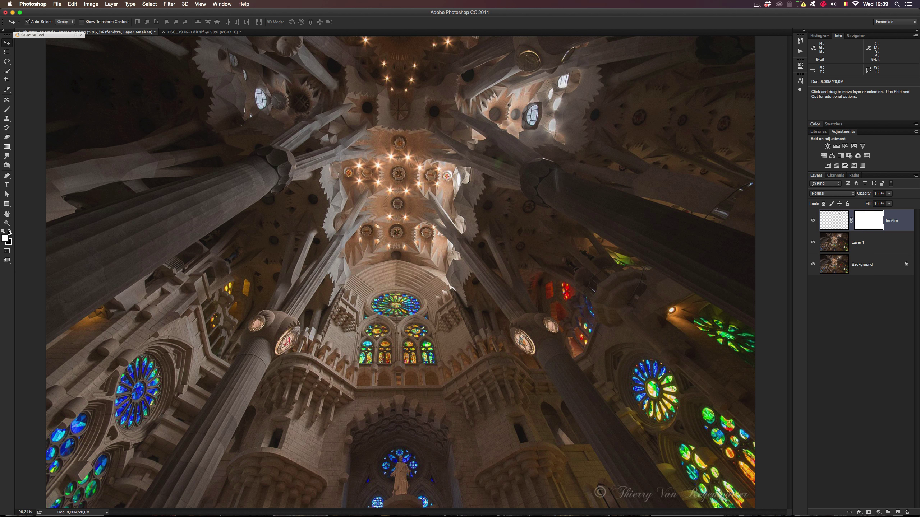
key("d")
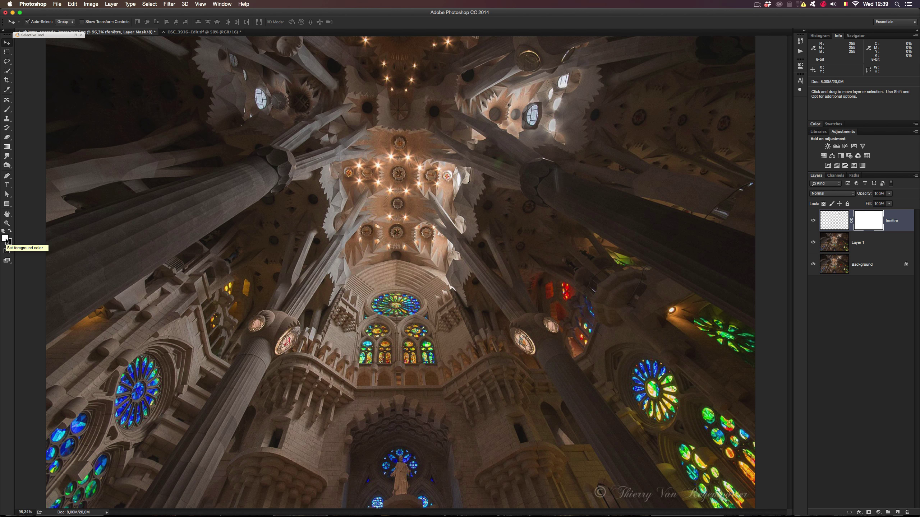
Set up a soft black brush of 79 px for painting on the fenêtre layer mask.
key("x")
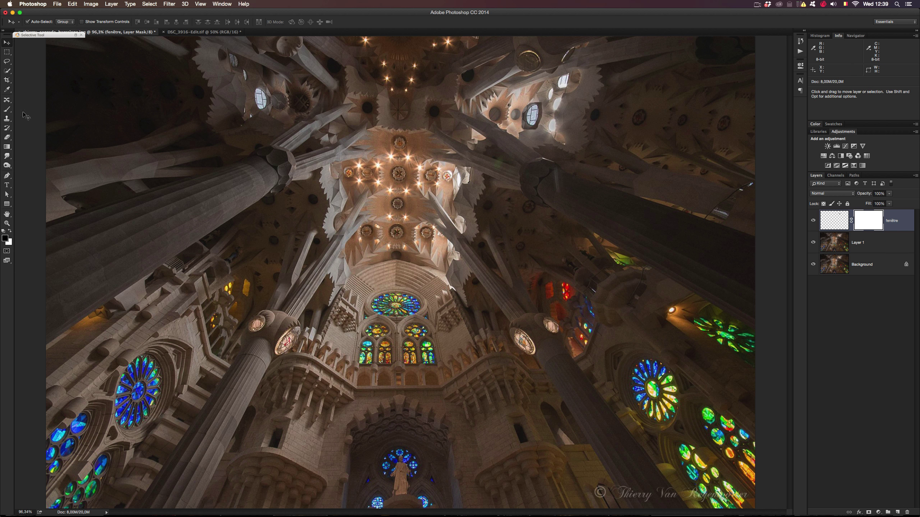
left_click(5, 110)
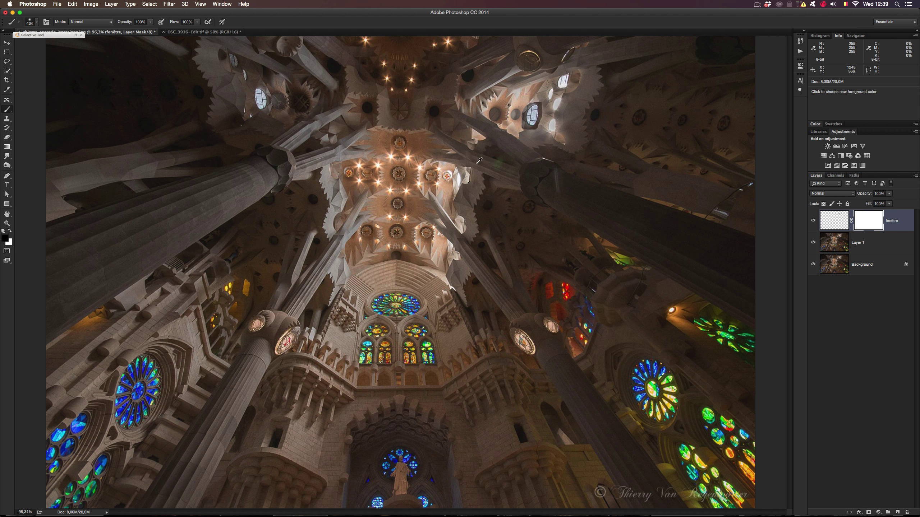
left_click_drag(479, 160, 415, 163)
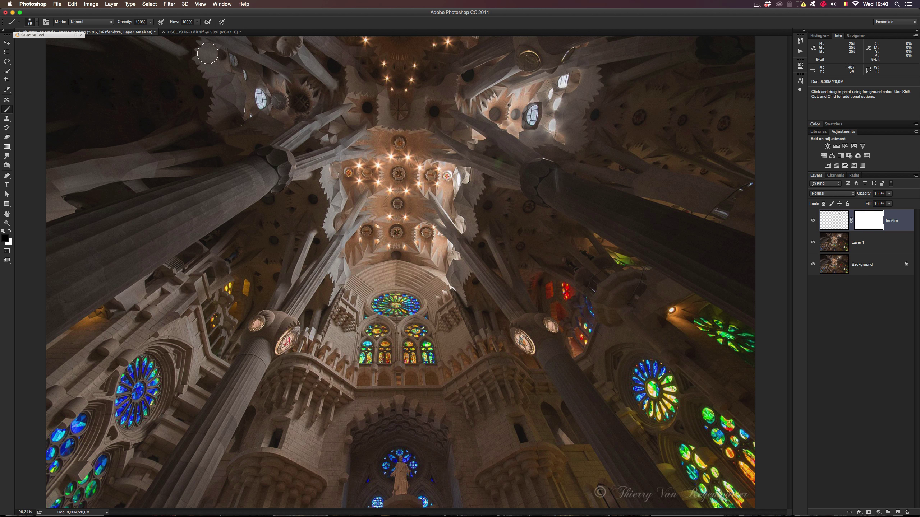
right_click(533, 165)
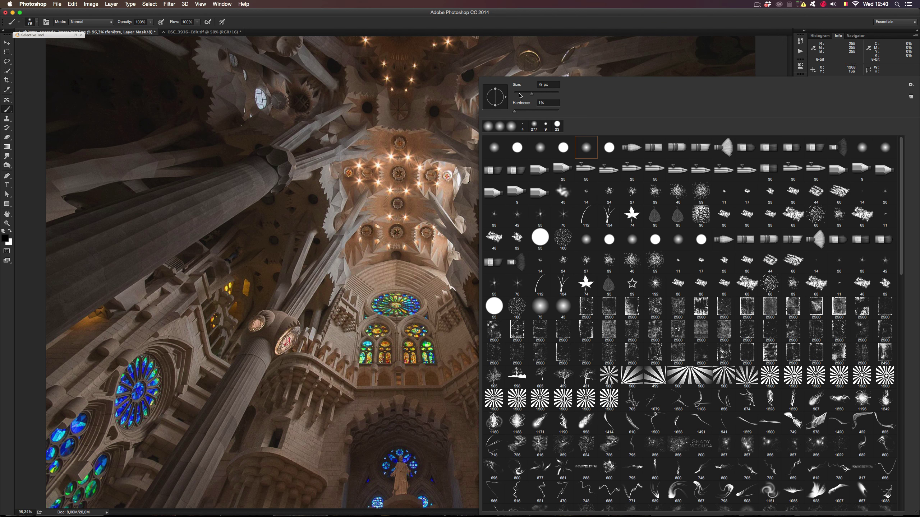
left_click(537, 36)
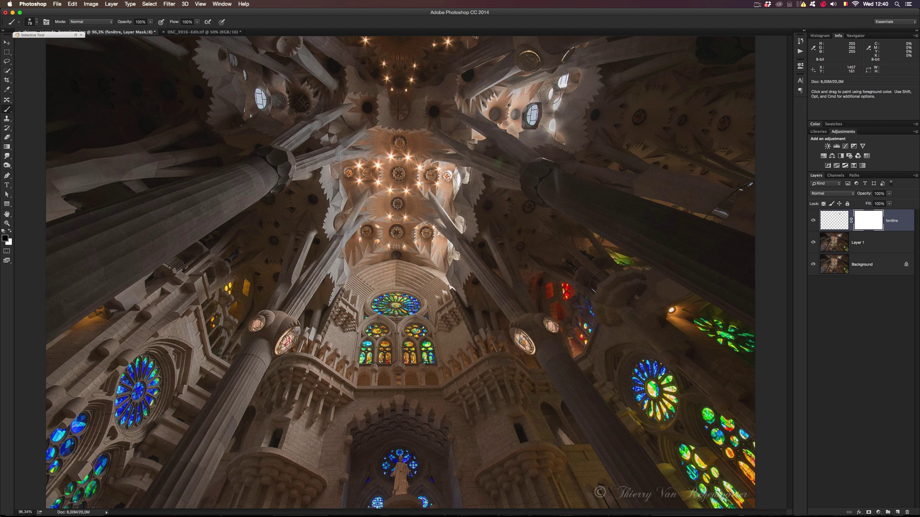
Paint the fenêtre mask black around the oval window to blend its edges, and restore overpainted parts with white.
mouse_move(539, 111)
left_mouse_down()
mouse_move(547, 89)
mouse_move(565, 85)
mouse_move(565, 137)
mouse_move(566, 123)
mouse_move(551, 178)
mouse_move(476, 177)
mouse_move(501, 170)
mouse_move(477, 112)
mouse_move(504, 87)
mouse_move(565, 68)
mouse_move(501, 105)
mouse_move(489, 146)
mouse_move(562, 180)
mouse_move(570, 121)
mouse_move(555, 73)
mouse_move(566, 109)
mouse_move(546, 174)
left_mouse_up()
key("z")
key("b")
key("x")
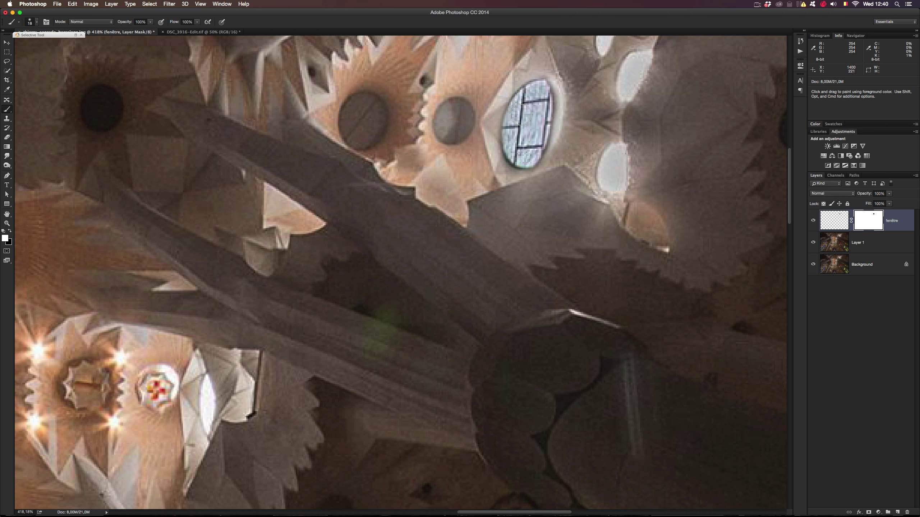
left_click_drag(513, 116, 507, 136)
key("super")
key("super+0")
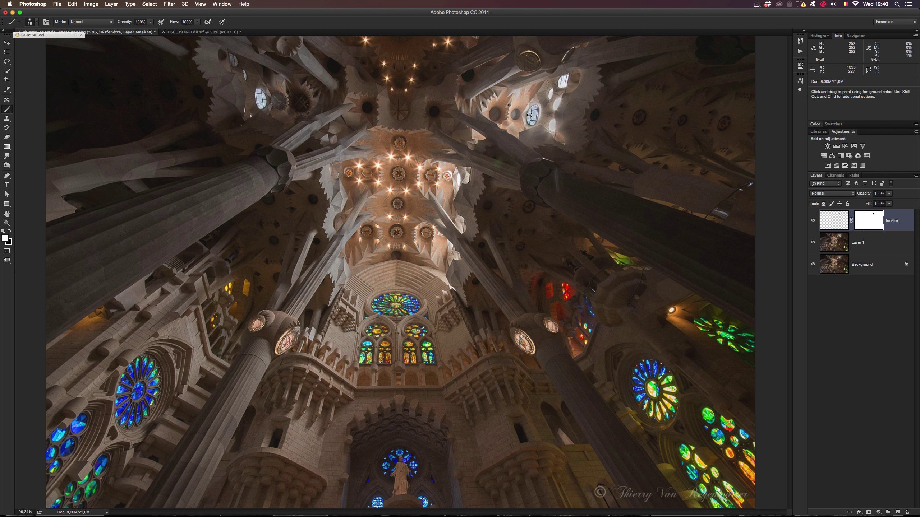
Duplicate the repaired window onto the small blown-out window to its lower right and scale the copy to about 59%.
key("v")
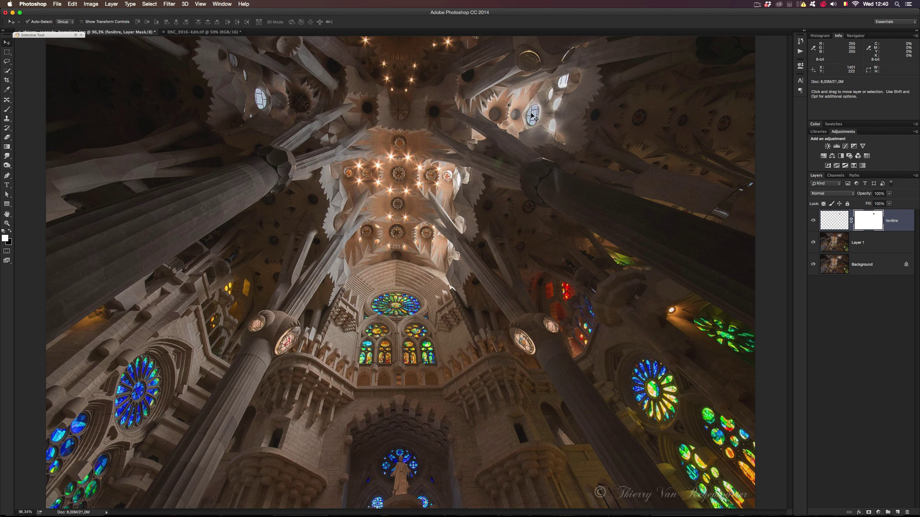
key("alt")
left_click_drag(532, 115, 554, 126)
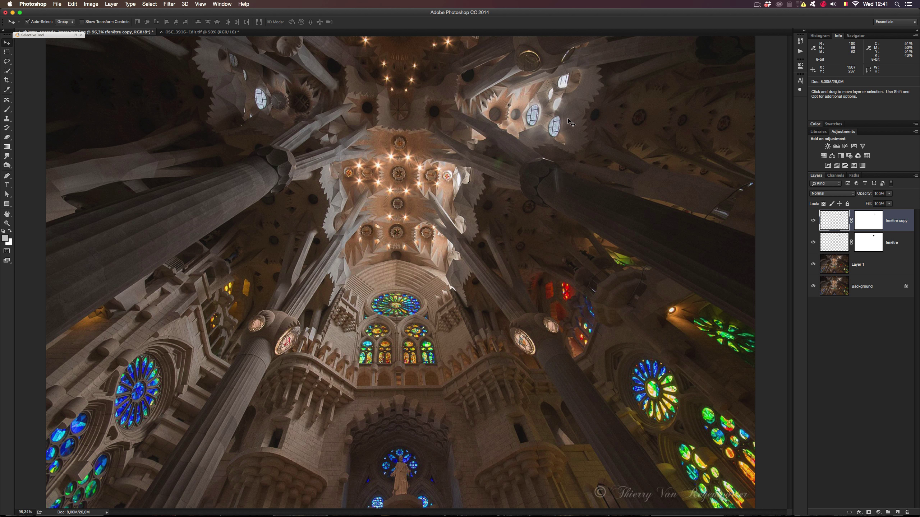
key("super")
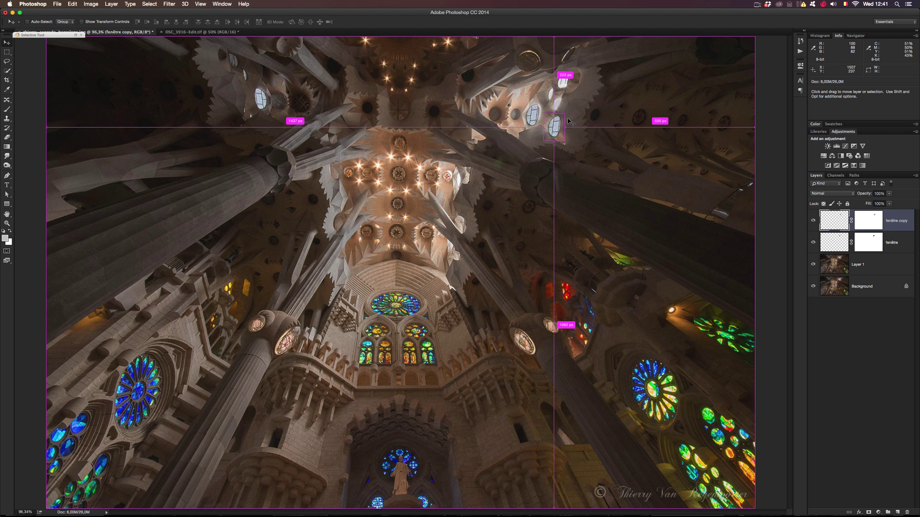
key("super+t")
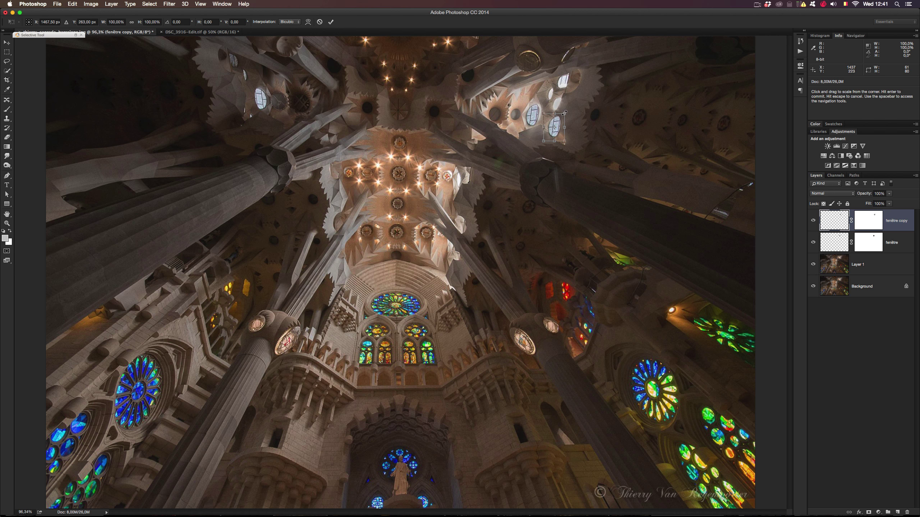
left_click_drag(565, 113, 559, 119)
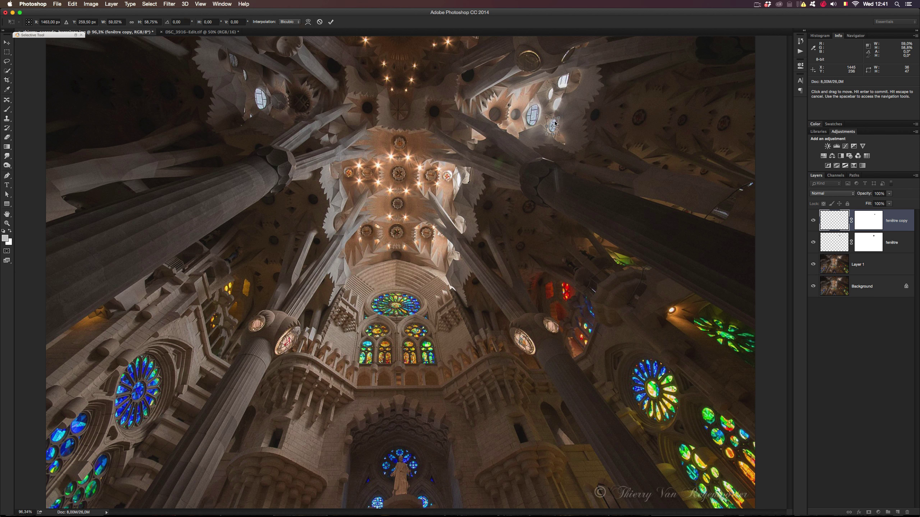
key("Return")
Align the scaled window copy exactly over the small blown-out window, comparing with the copy hidden and shown.
key("super")
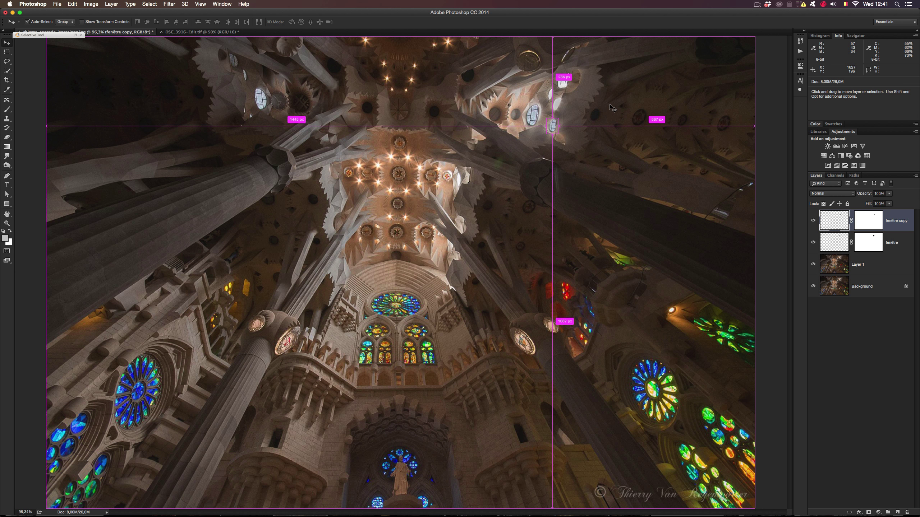
key("z")
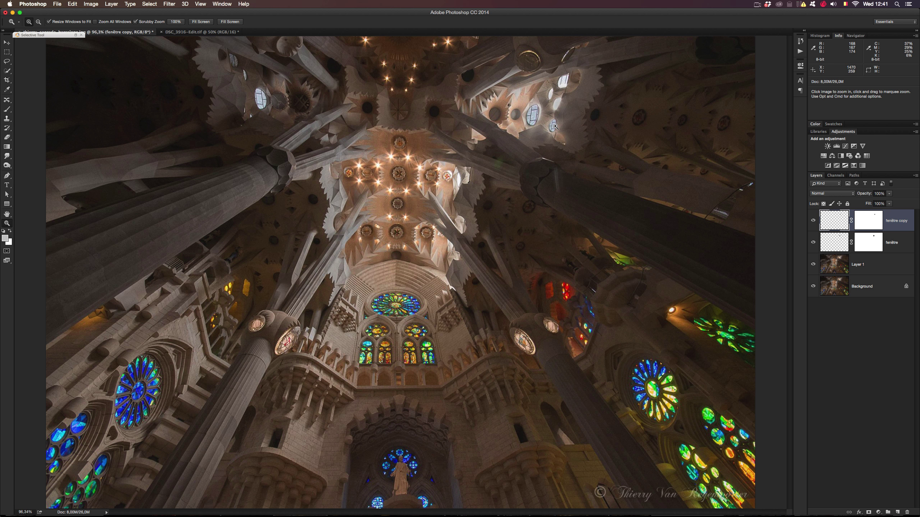
left_click_drag(555, 126, 555, 127)
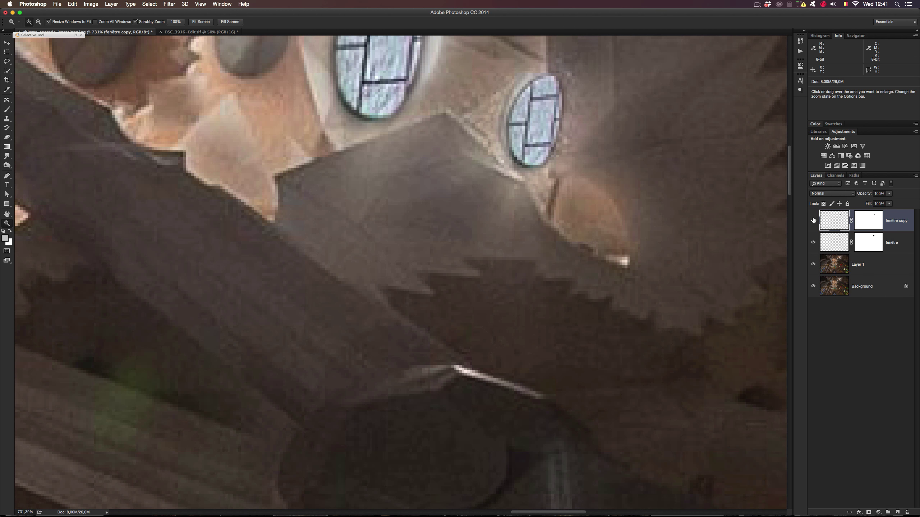
left_click(813, 221)
left_click(813, 221)
key("v")
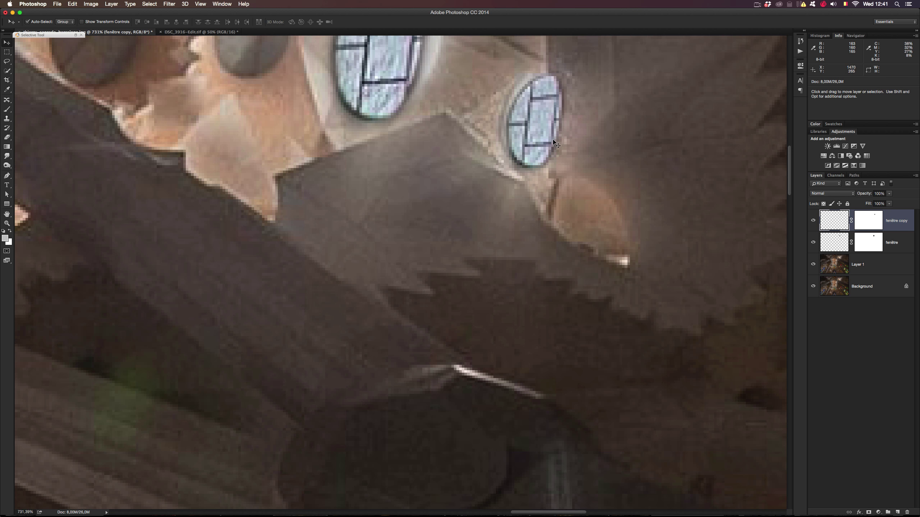
left_click_drag(545, 115, 540, 113)
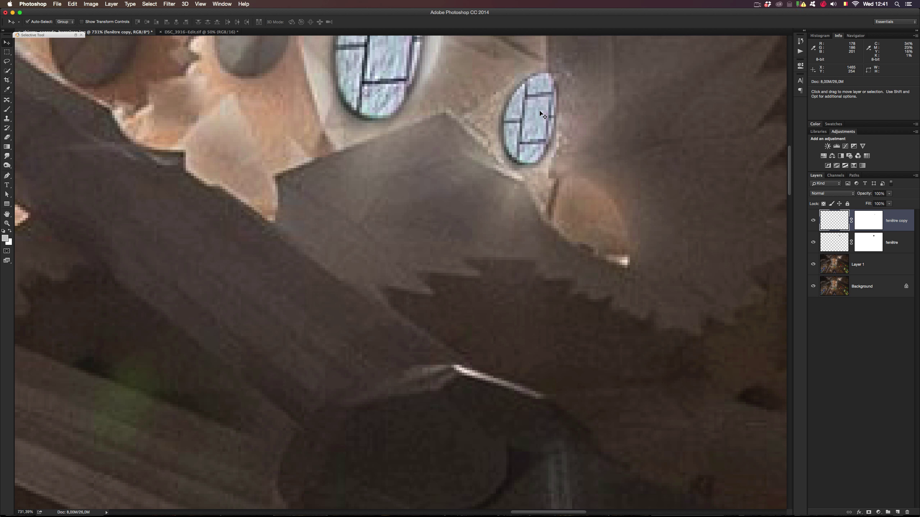
left_click(813, 221)
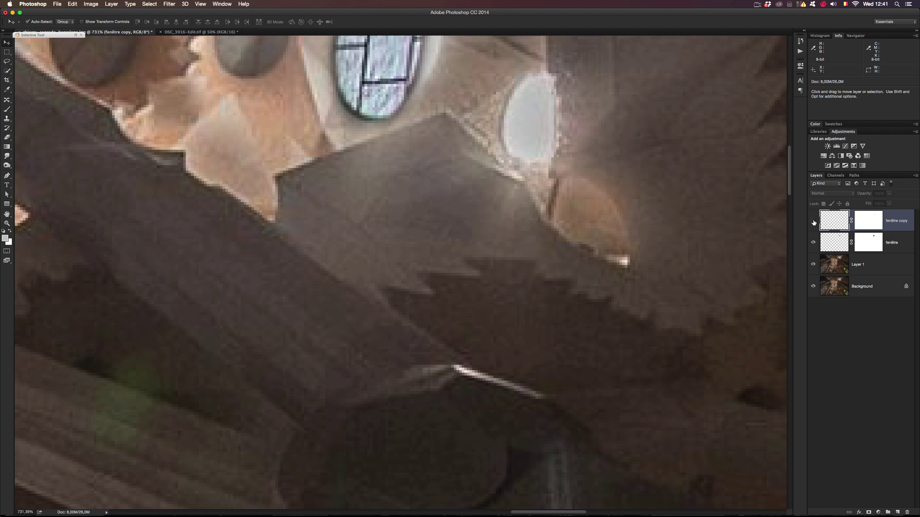
left_click(814, 221)
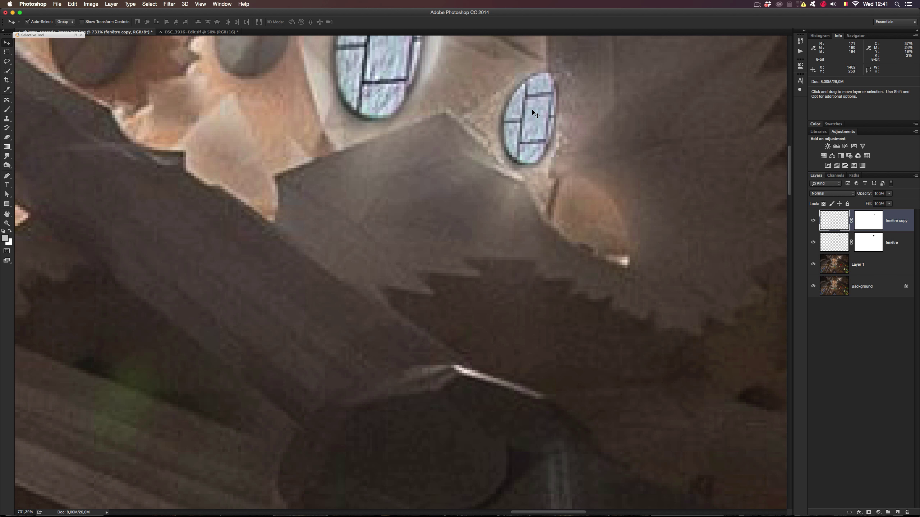
Compare the image with and without the fenêtre copy layer, and reduce that layer's opacity to 82%.
key("super+minus")
key("super+minus")
key("super+minus")
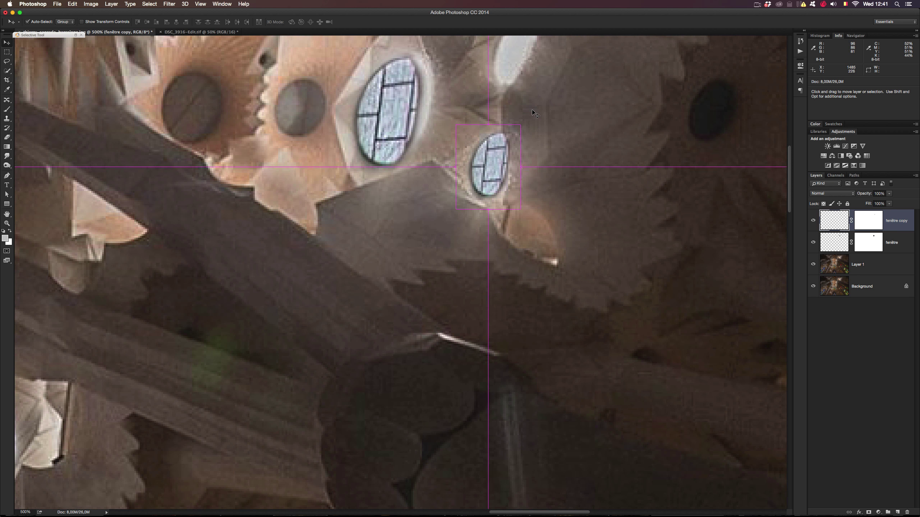
left_click(813, 220)
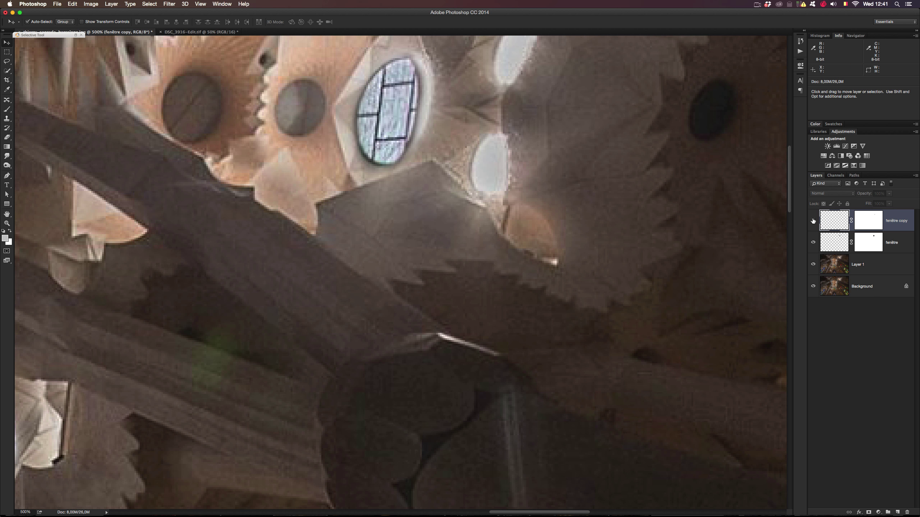
left_click(814, 220)
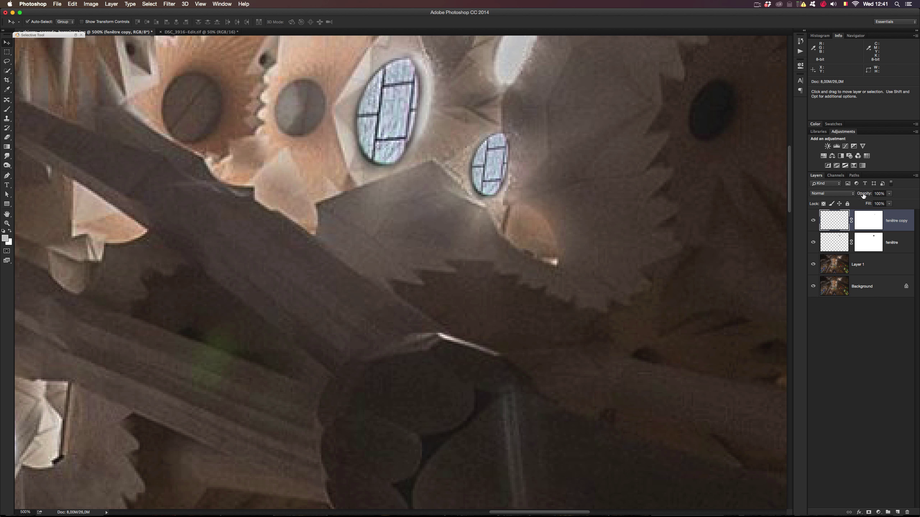
left_click_drag(866, 196, 864, 196)
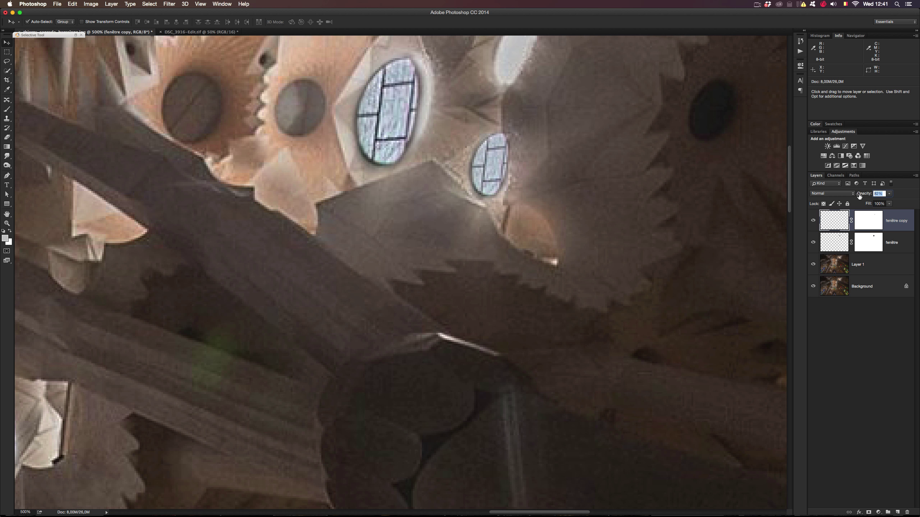
key("Return")
Duplicate the small window copy onto the blown-out window above it, nudge it into place and rotate it about 6.8°.
left_click_drag(572, 180, 561, 298)
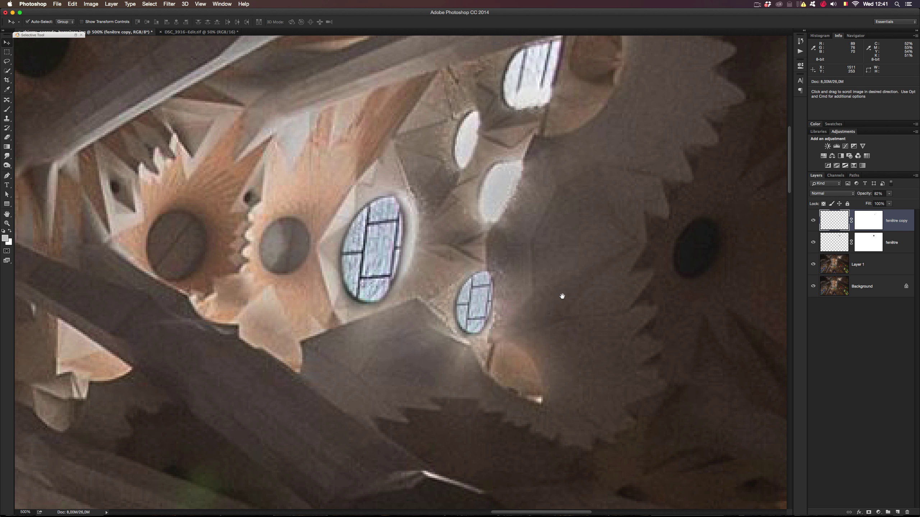
left_click_drag(477, 298, 501, 188)
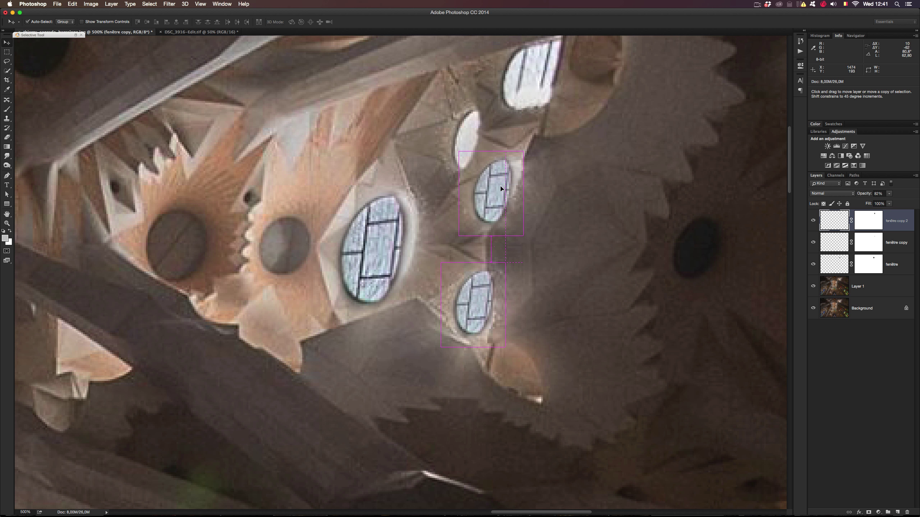
key("Right")
key("Right")
key("Right")
key("Right")
key("super+t")
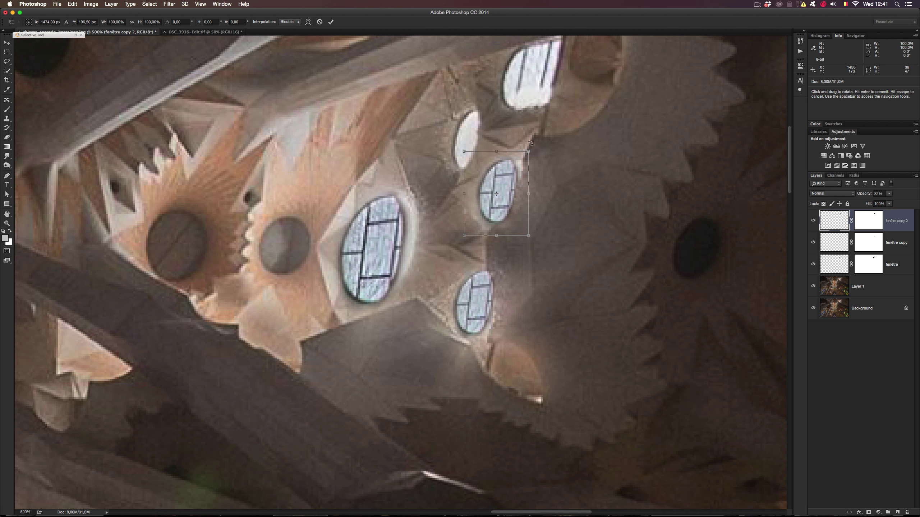
left_click_drag(532, 141, 538, 145)
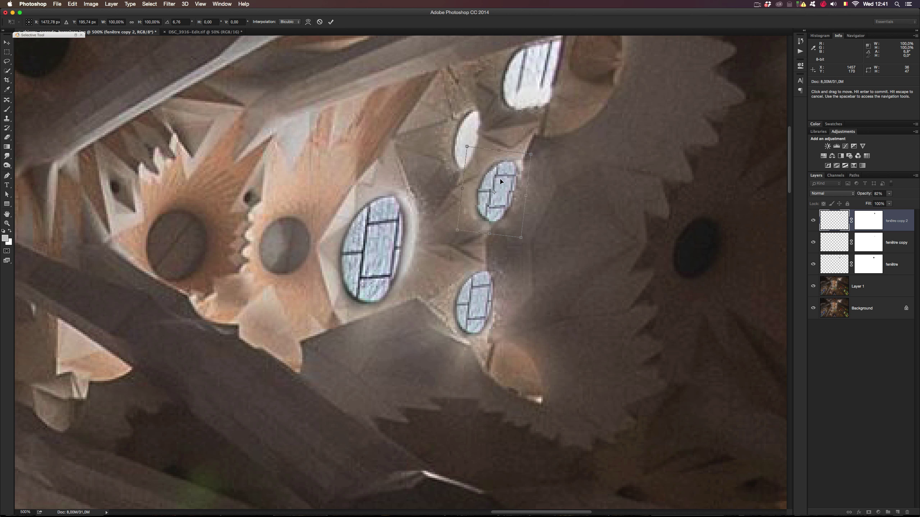
key("Return")
Duplicate the rotated window onto the narrow blown-out window at its upper left and reduce the copy's width to about 66%.
key("alt")
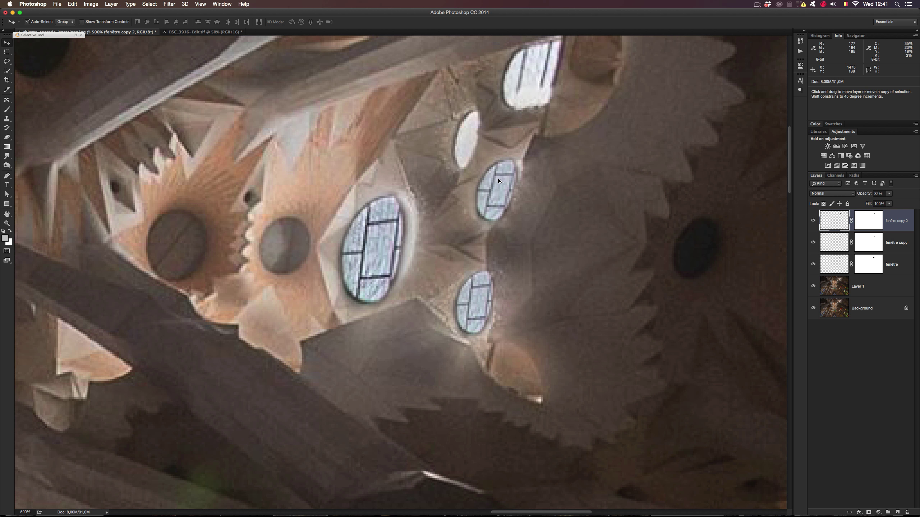
left_click_drag(499, 181, 479, 134)
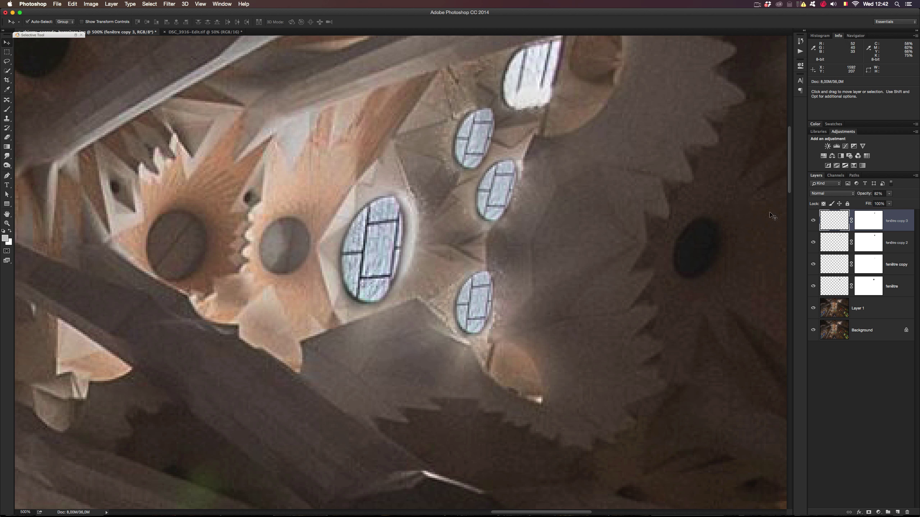
left_click(813, 221)
left_click(814, 221)
left_click(814, 221)
left_click(814, 222)
key("super+t")
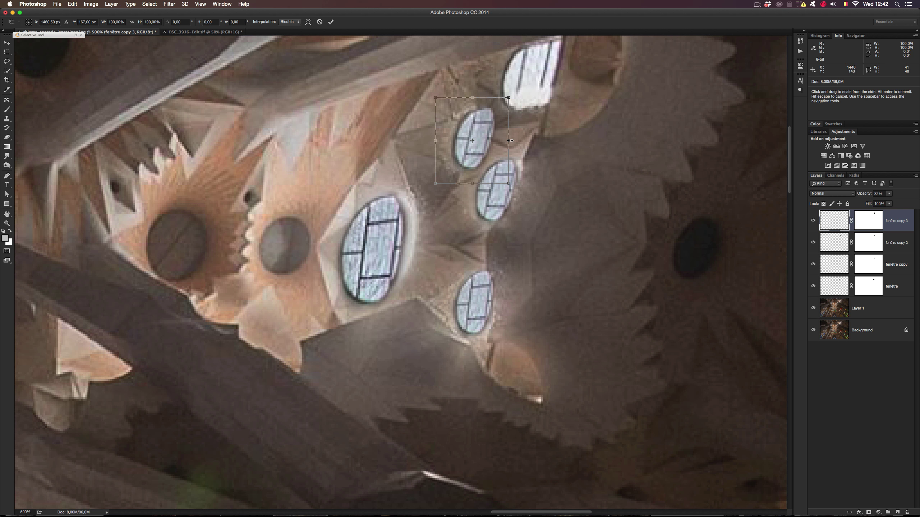
left_click_drag(508, 141, 477, 133)
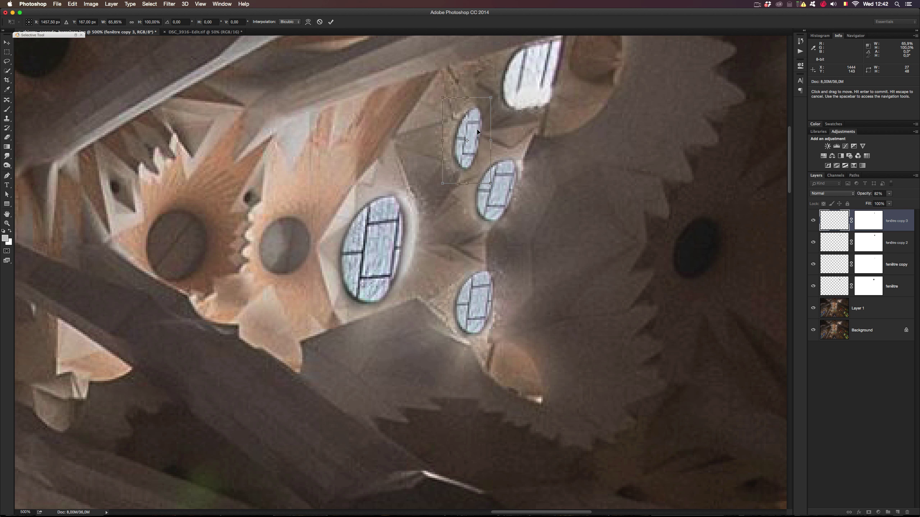
key("Return")
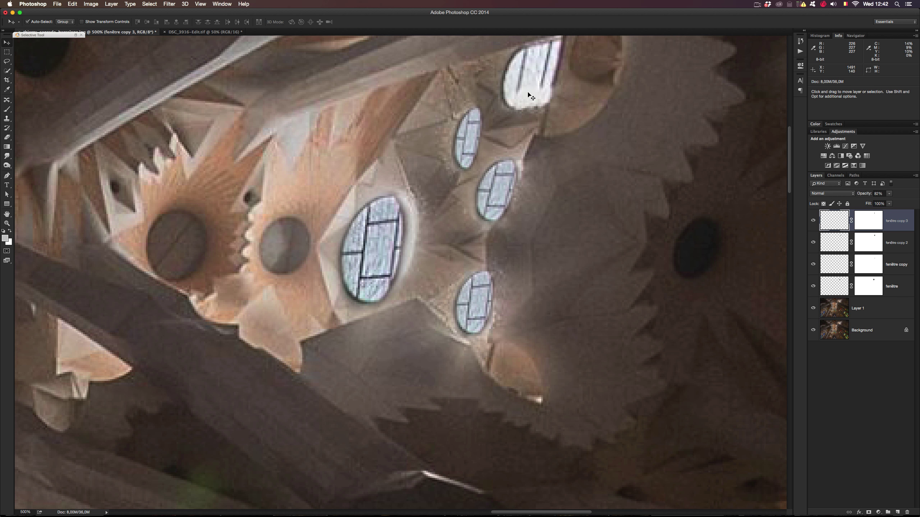
Create a new empty layer and clone the dark window bars down over the blown-out lower part of the topmost window.
key("super+alt+shift")
key("super+alt+shift+n")
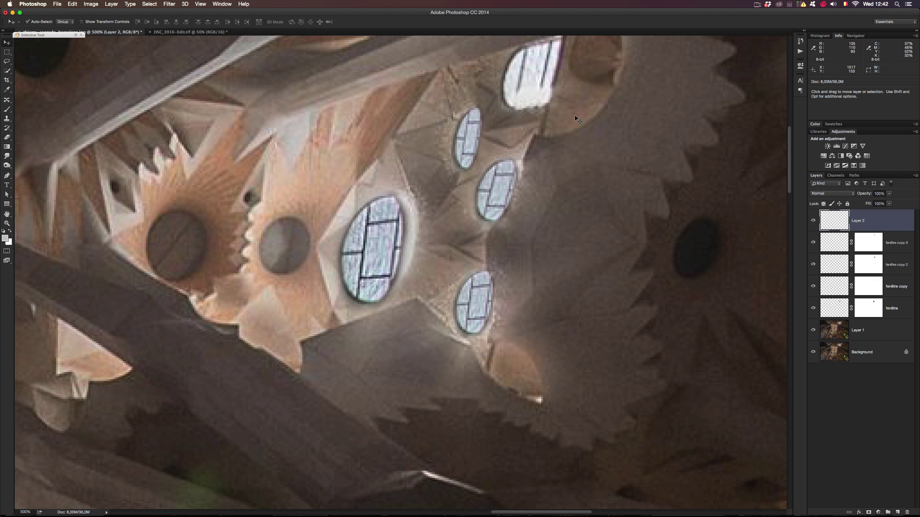
key("s")
left_click_drag(522, 78, 493, 81)
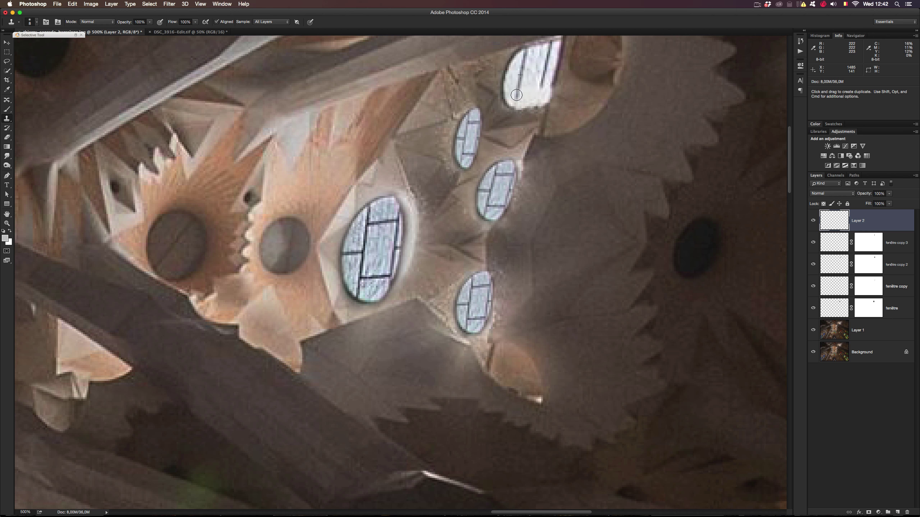
left_click_drag(516, 95, 516, 102)
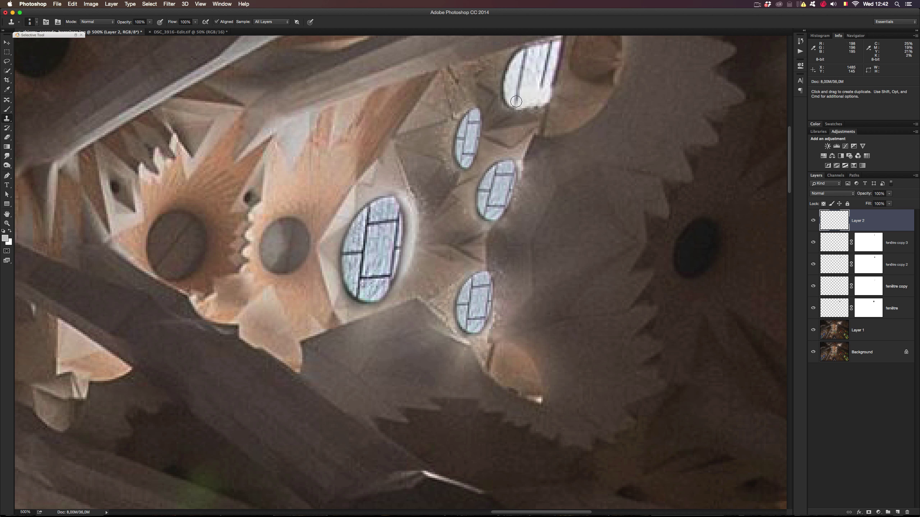
left_click(544, 68, "alt")
left_click(540, 86)
left_click_drag(539, 86, 537, 100)
left_click(539, 98, "alt")
Group the clone layer and the four fenêtre layers, and name the group fenêtres.
key("super+minus")
key("super+minus")
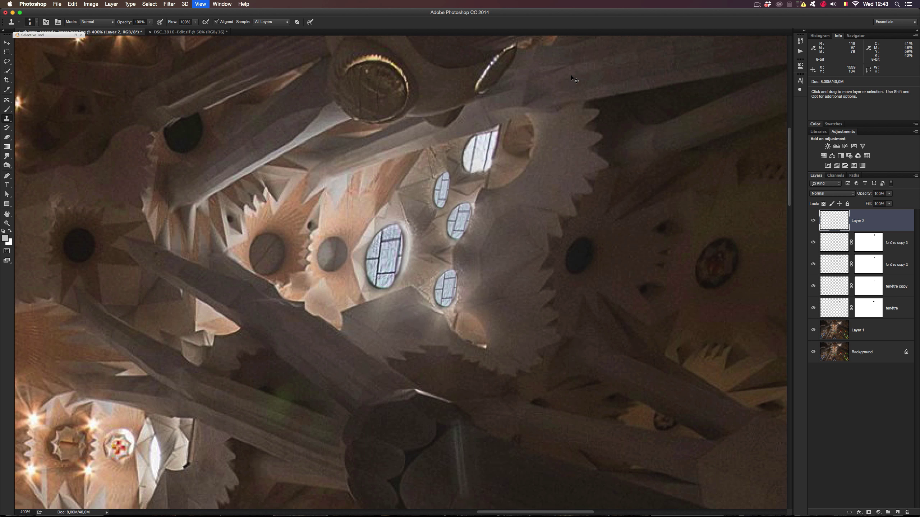
key("super+0")
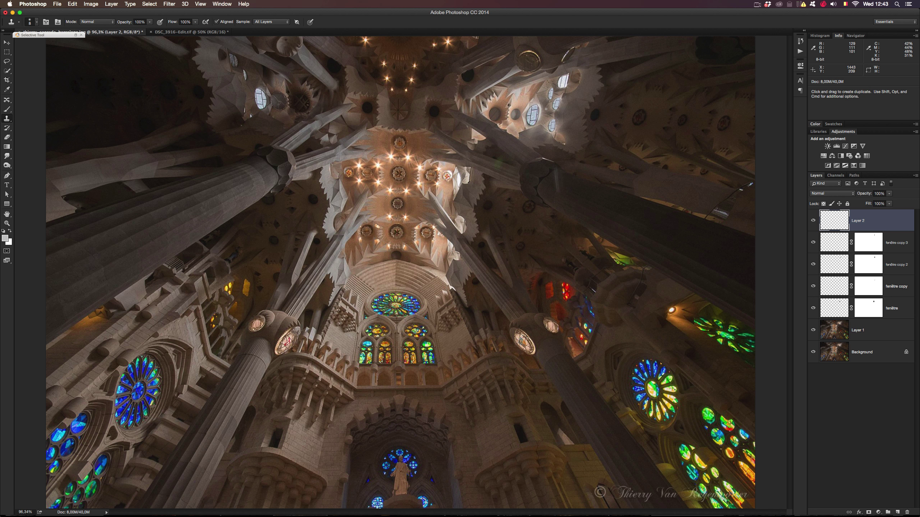
key("super+equal")
key("super+equal")
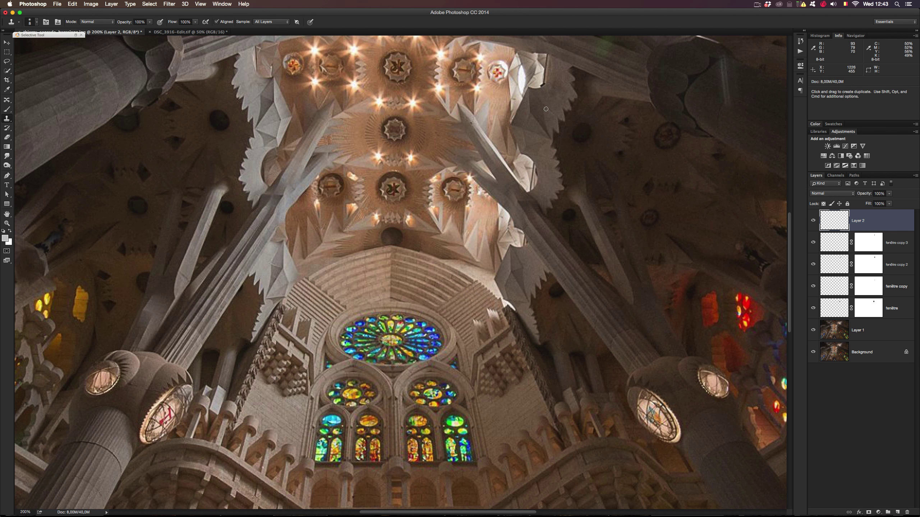
left_click_drag(604, 71, 499, 276)
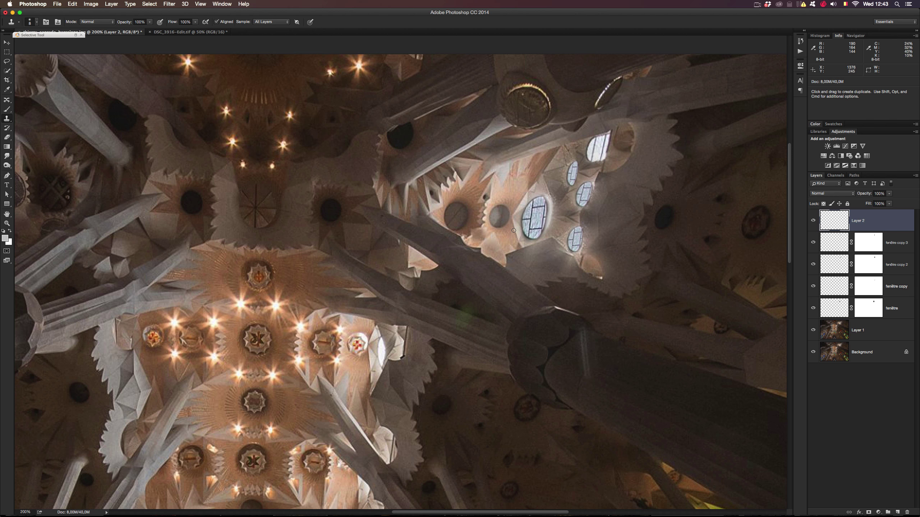
key("super+equal")
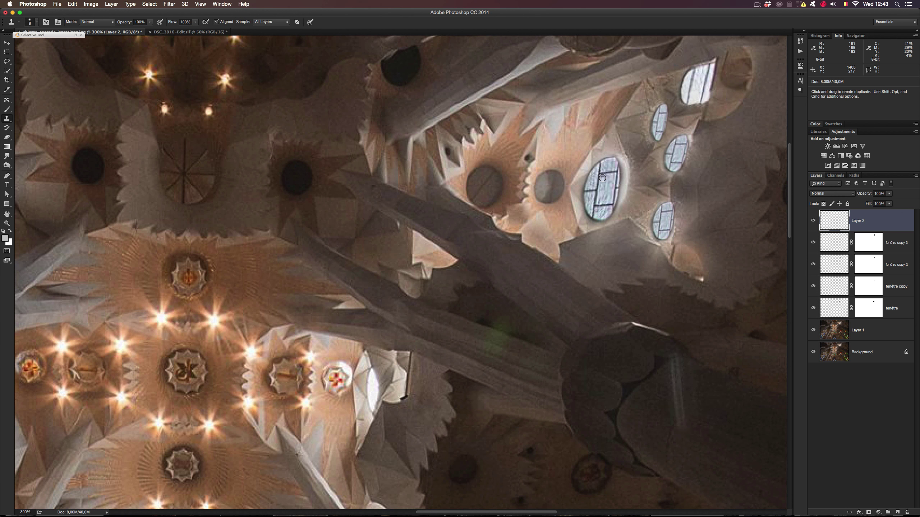
left_click(898, 310, "shift")
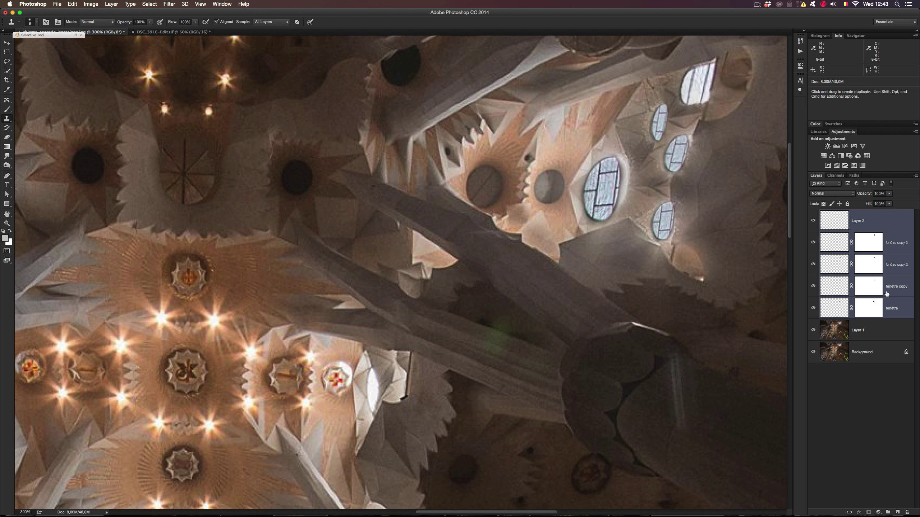
key("super+g")
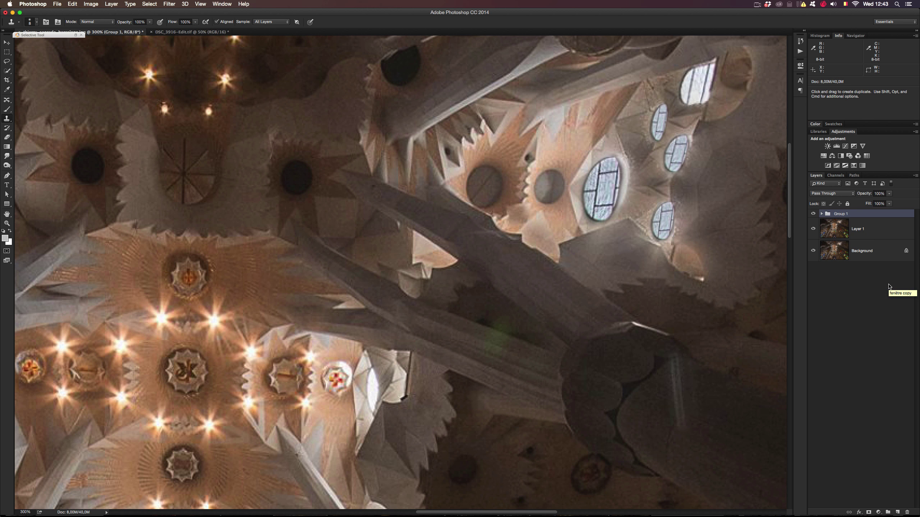
double_click(842, 214)
type("fenêtres")
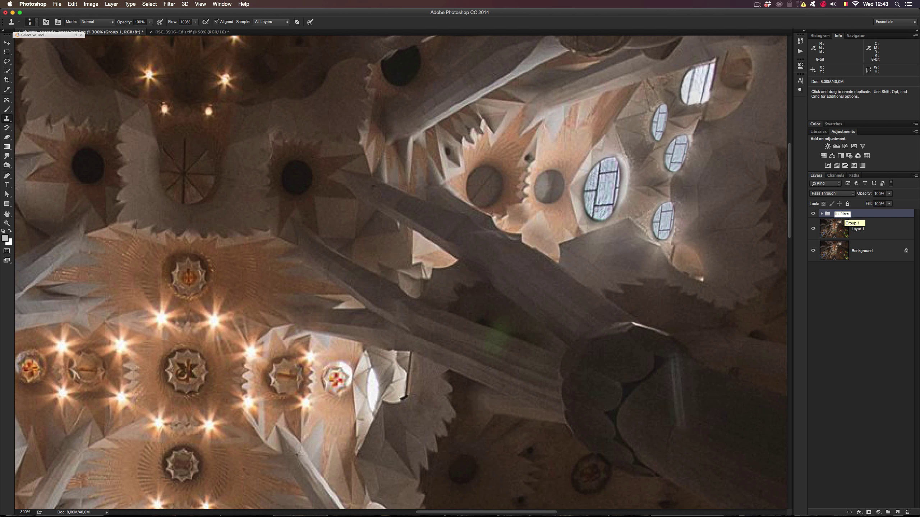
key("Return")
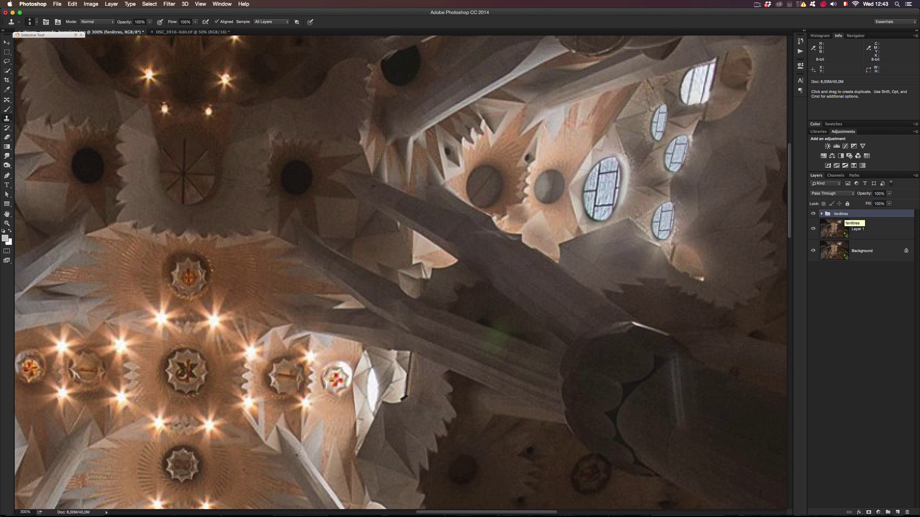
Add a Hue/Saturation adjustment above Layer 2 inside the fenêtres group, setting the Blues to saturation -100 and lightness +94.
left_click(823, 214)
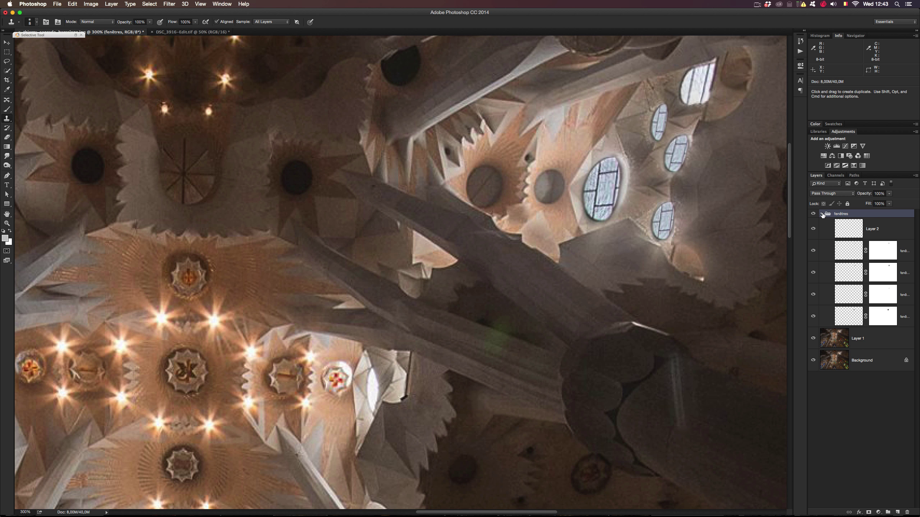
left_click(883, 228)
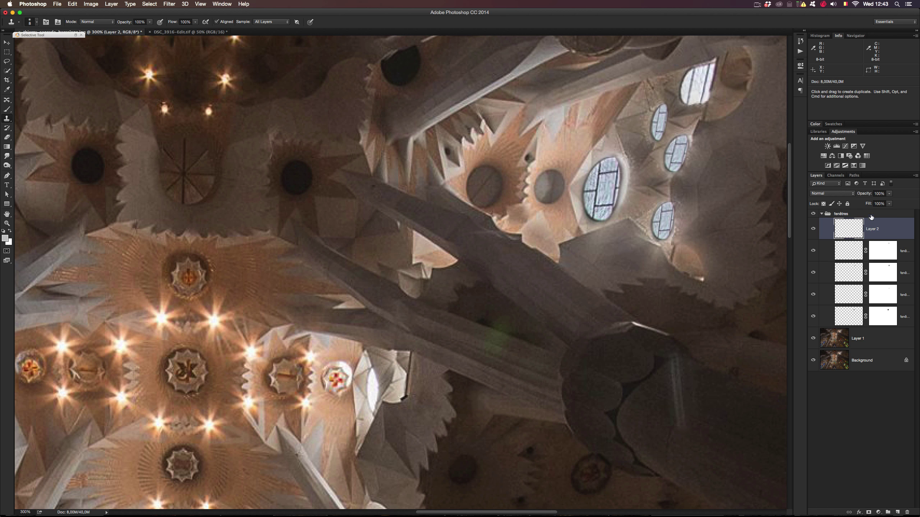
left_click(823, 156)
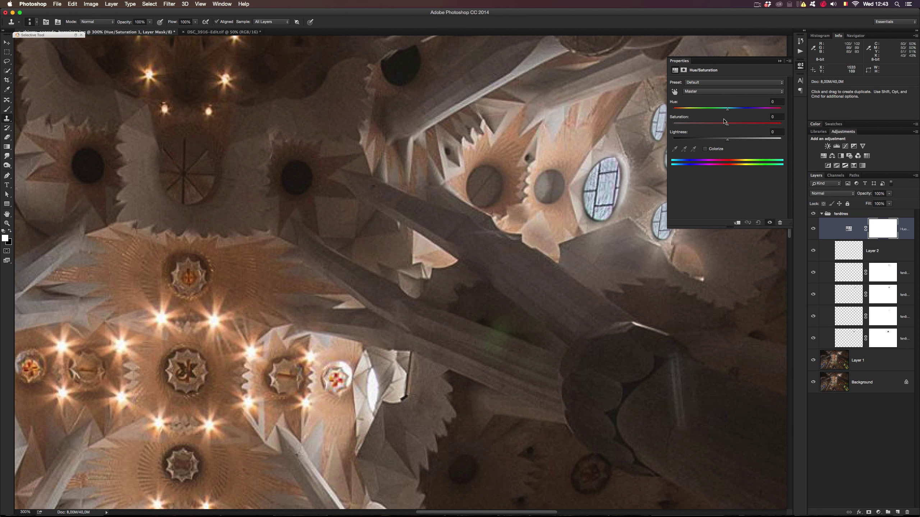
left_click(675, 91)
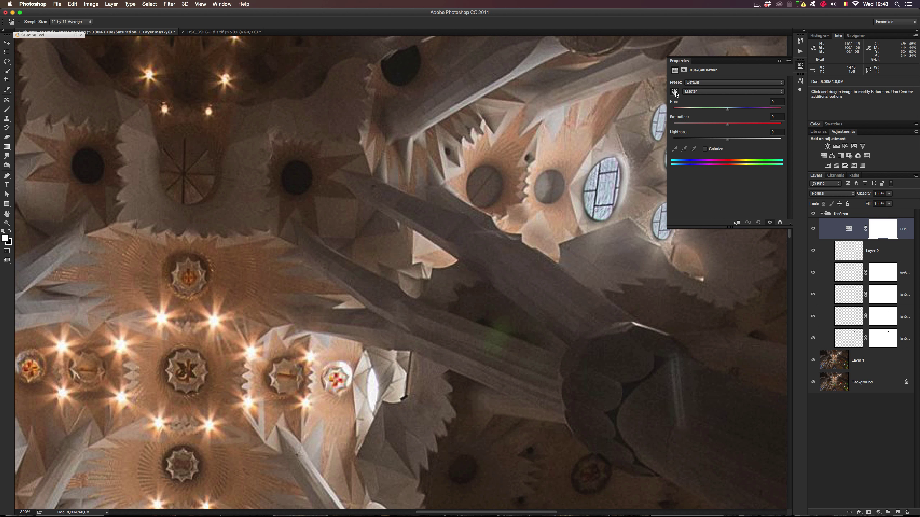
left_click(603, 187)
left_click_drag(601, 192, 562, 203)
left_click_drag(728, 139, 779, 141)
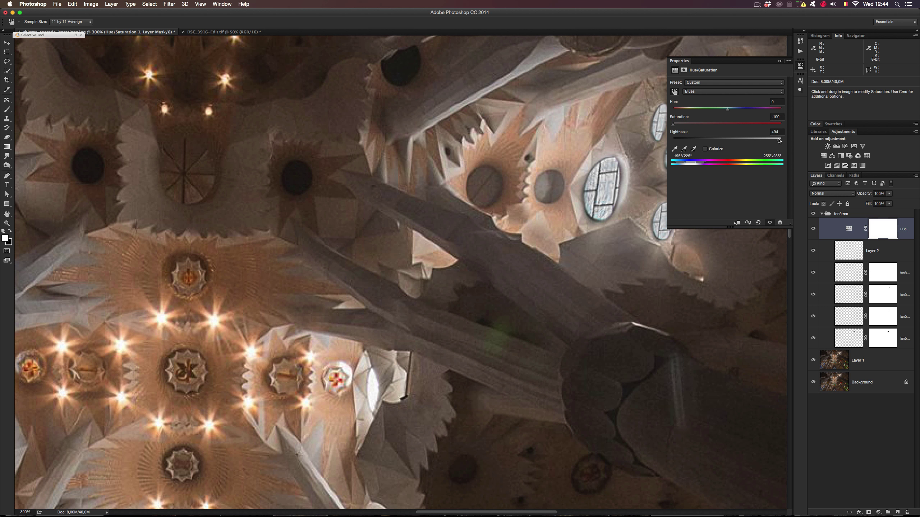
left_click(779, 61)
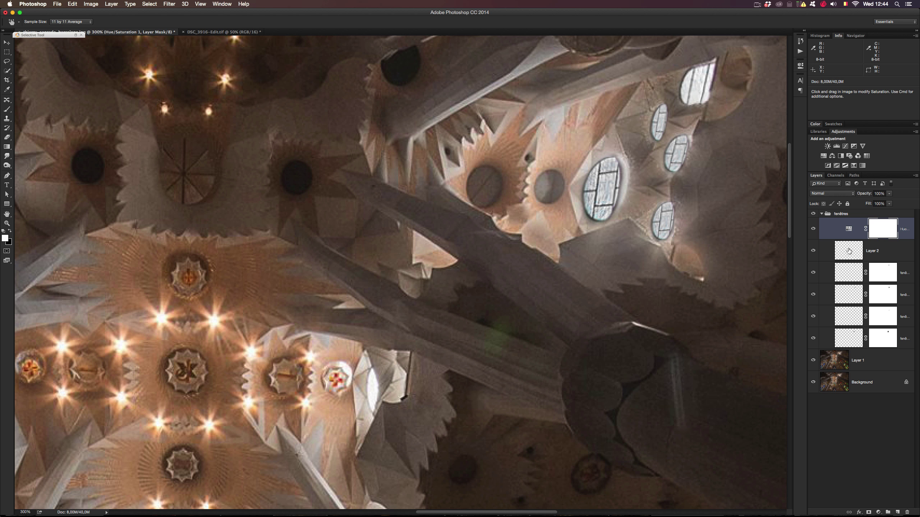
Compare the windows with the fenêtres group hidden and shown.
left_click(821, 214)
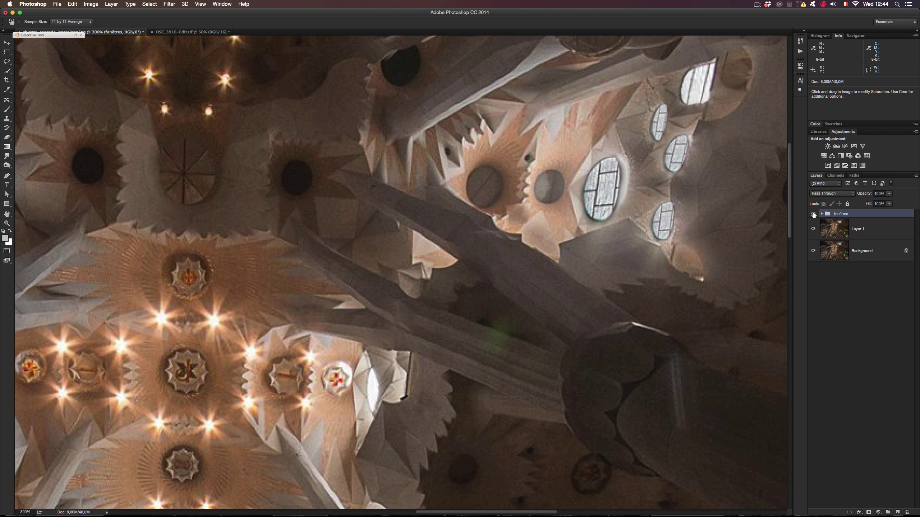
left_click(813, 215)
left_click(813, 214)
left_click(813, 214)
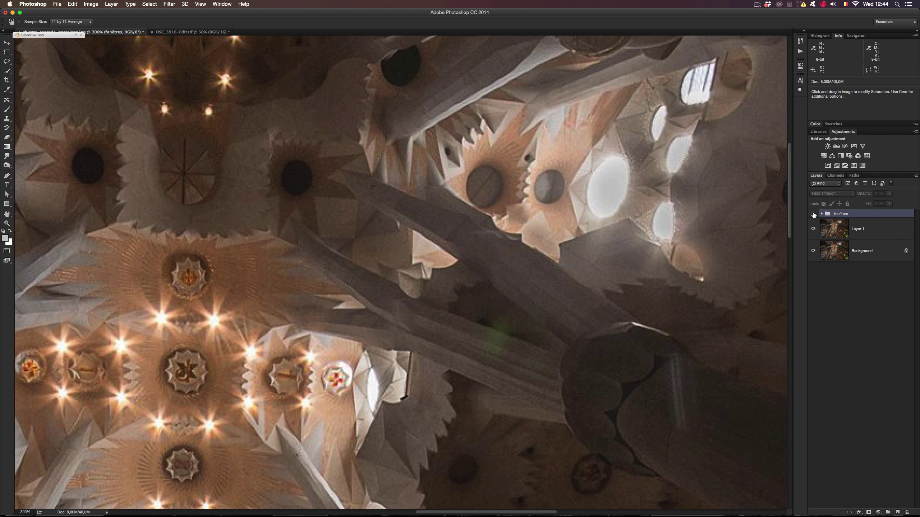
left_click(813, 214)
Compare the windows with the Hue/Saturation adjustment inside the fenêtres group hidden and shown.
left_click(821, 214)
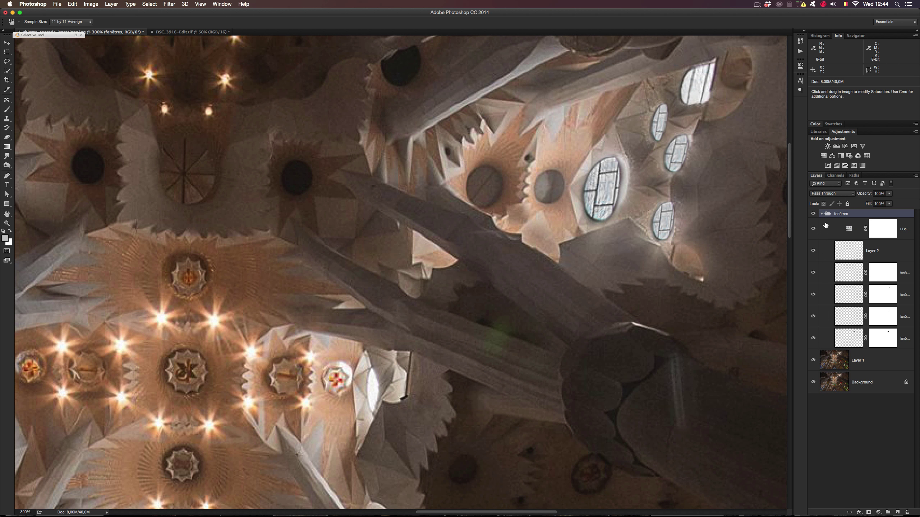
left_click(814, 229)
left_click(814, 229)
left_click(814, 229)
left_click(813, 229)
left_click(814, 229)
left_click(814, 229)
left_click(814, 229)
left_click(814, 229)
left_click(821, 214)
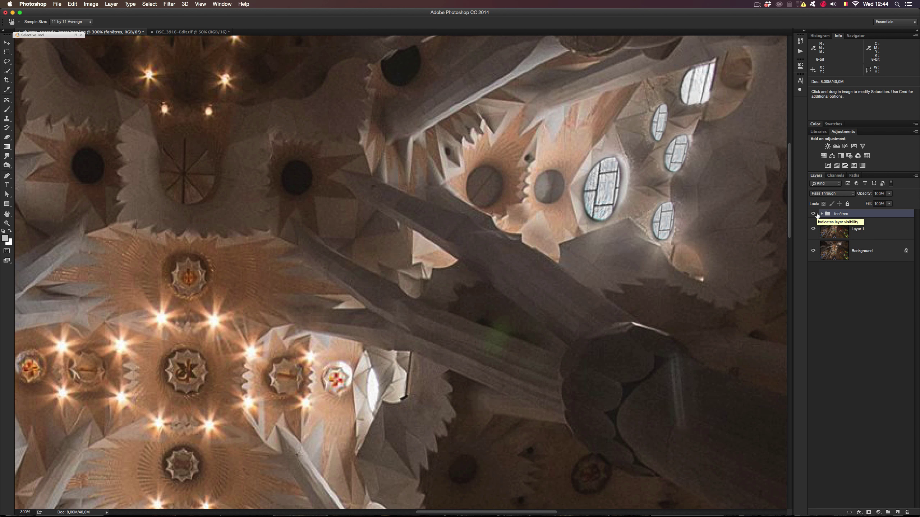
Reduce the fenêtres group's opacity to 85% and compare the whole image with the group hidden and shown.
key("super+0")
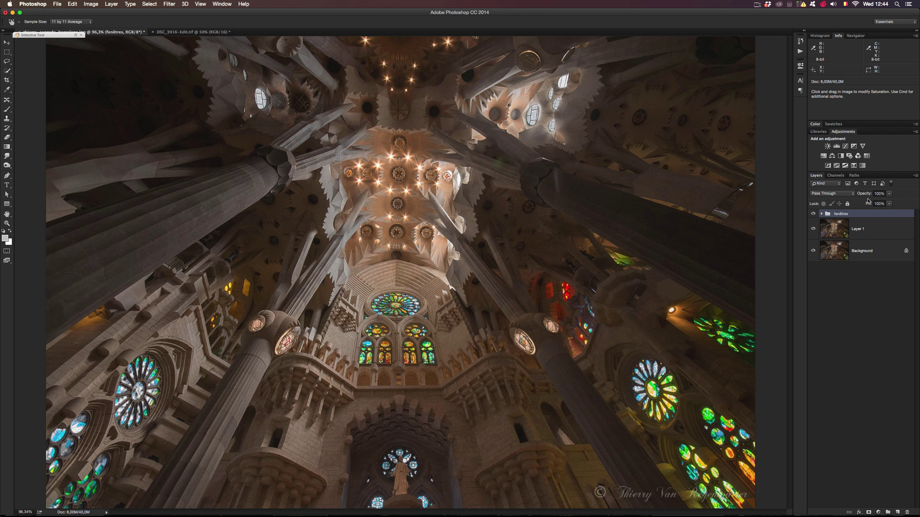
left_click_drag(869, 194, 865, 196)
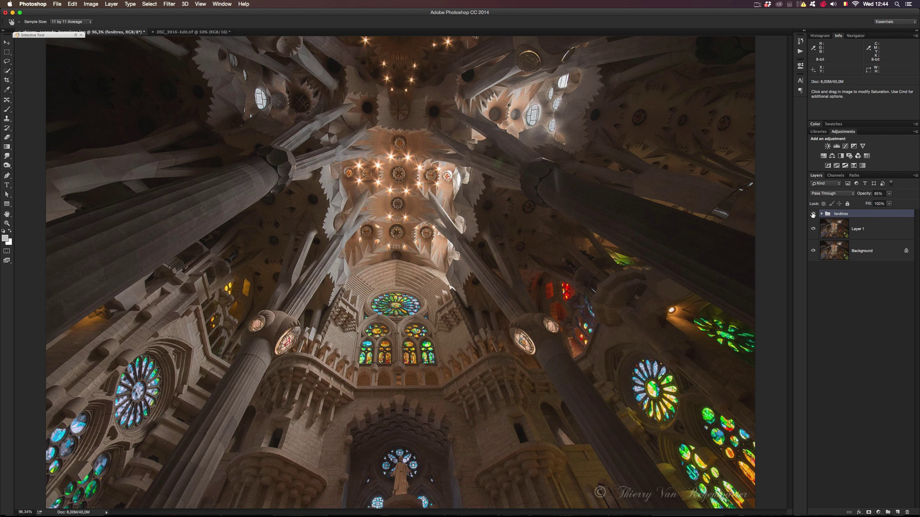
left_click(813, 214)
left_click(813, 214)
left_click(814, 214)
left_click(813, 215)
left_click(813, 215)
left_click(814, 215)
left_click(813, 214)
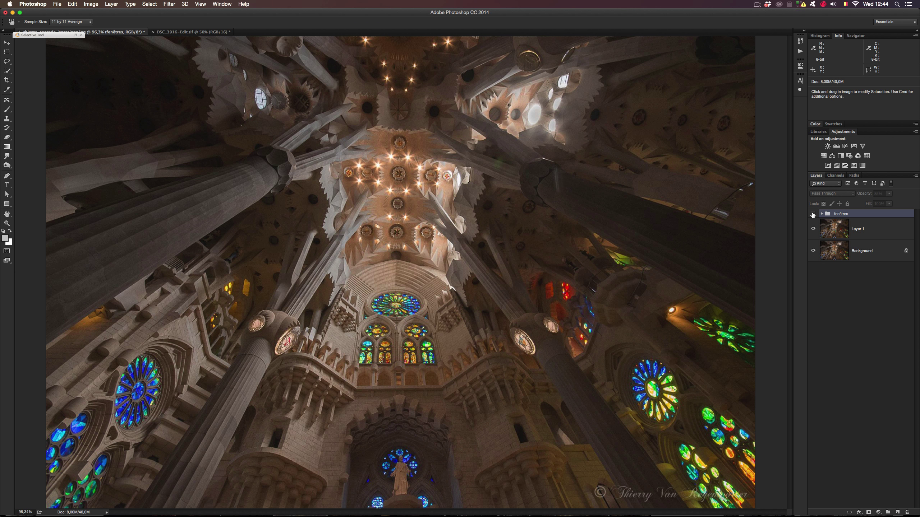
left_click(814, 214)
left_click(813, 215)
left_click(813, 214)
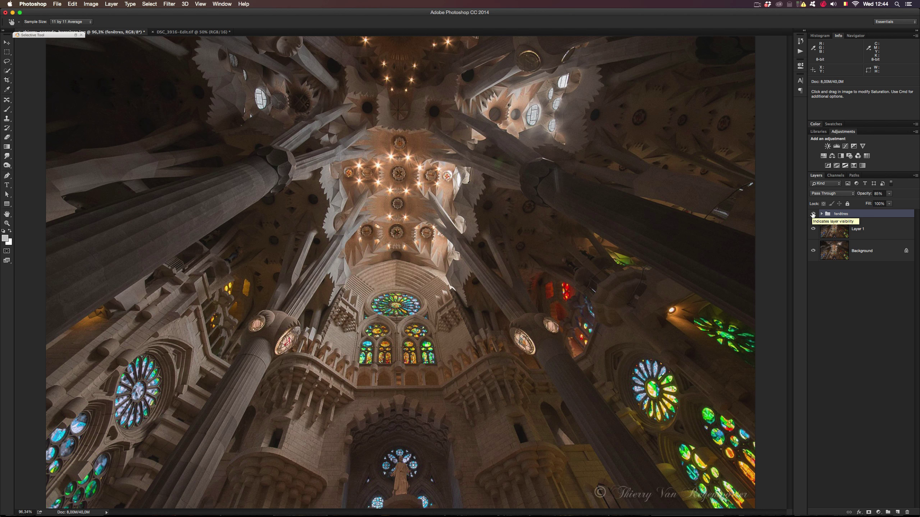
left_click(813, 214)
left_click(813, 214)
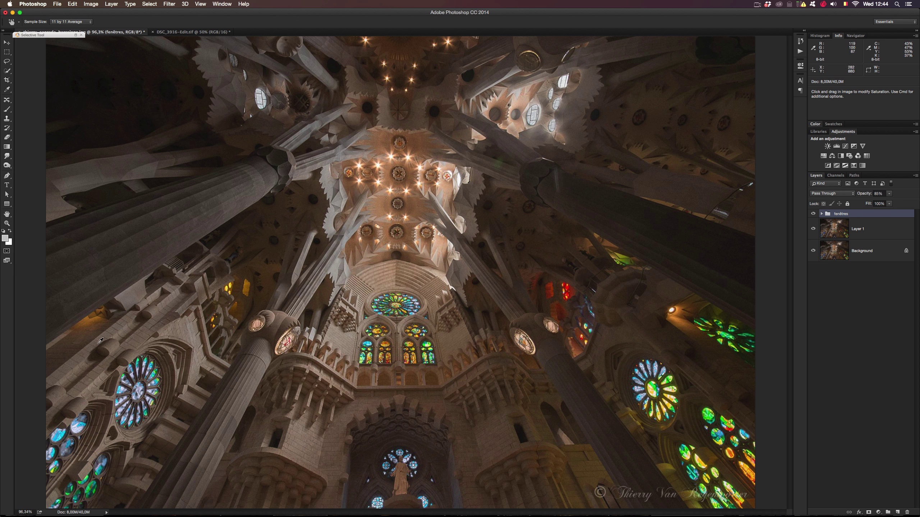
left_click(813, 215)
left_click(813, 214)
left_click(814, 214)
left_click(813, 215)
Change the fenêtres group's blend mode from Pass Through to Normal so its Hue/Saturation adjustment affects only the group's layers.
left_click(822, 215)
left_click(821, 215)
left_click(821, 214)
left_click(822, 214)
left_click(832, 194)
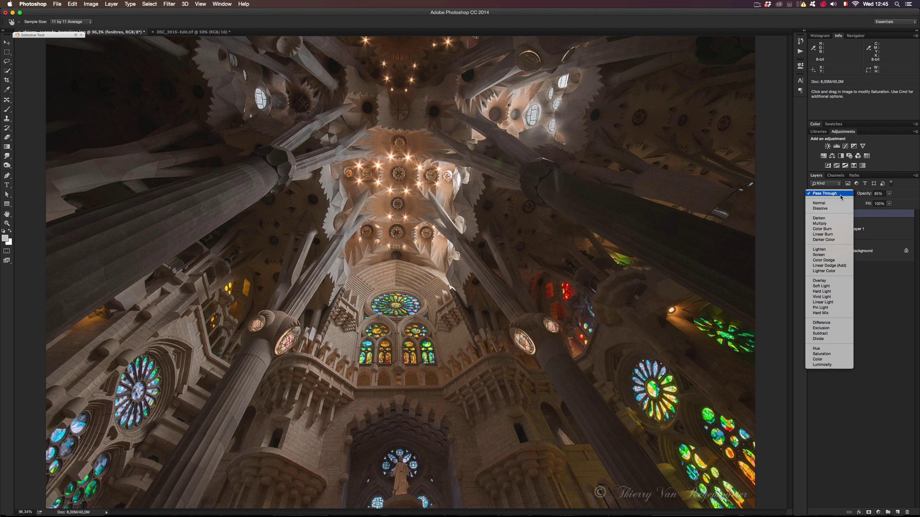
left_click(834, 203)
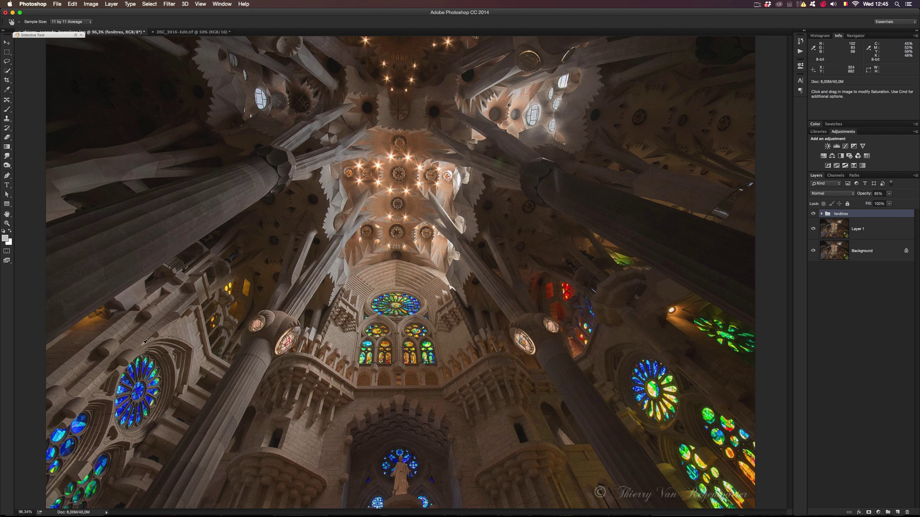
Check the Hue/Saturation adjustment's effect on the whole image by hiding and showing it within the Normal-mode group.
left_click(822, 215)
left_click(849, 232)
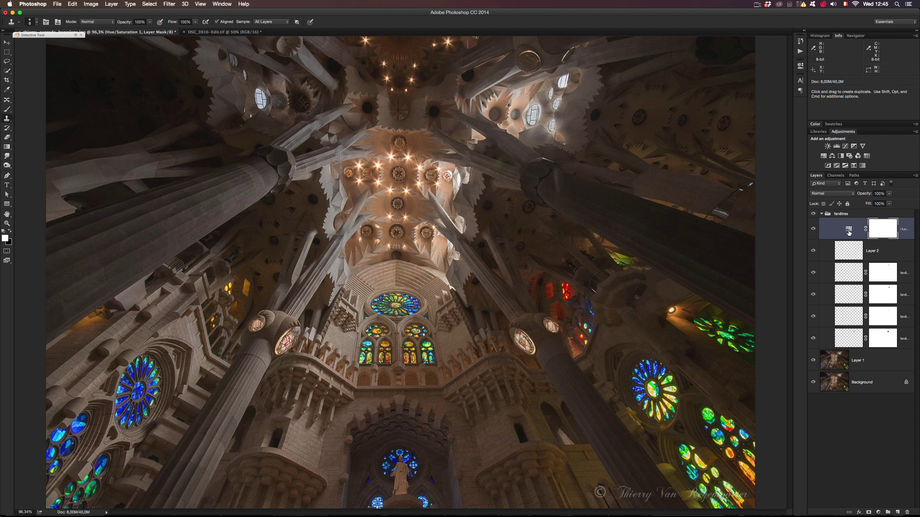
left_click(813, 229)
left_click(813, 229)
left_click(813, 229)
left_click(814, 229)
left_click(814, 229)
left_click(813, 229)
left_click(822, 214)
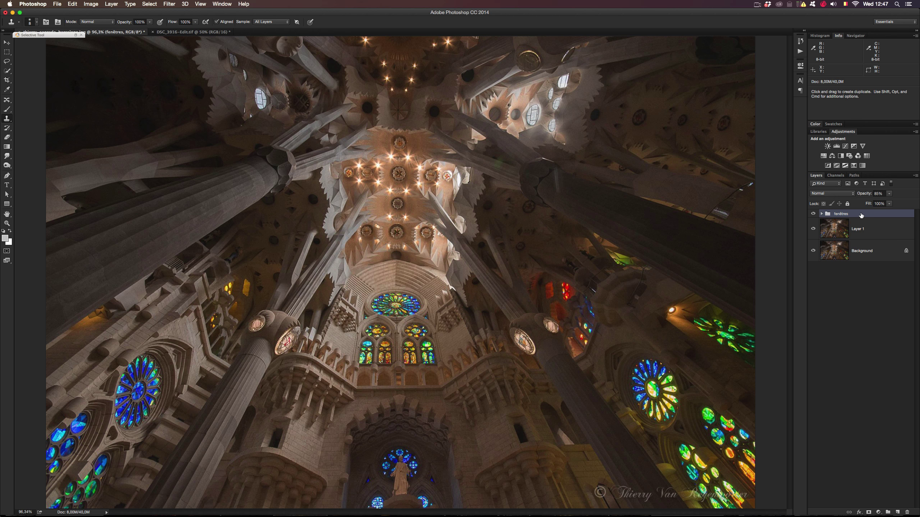
Stamp all visible layers into a new layer above the fenêtres group and apply the Average blur to it.
key("super+alt+shift+e")
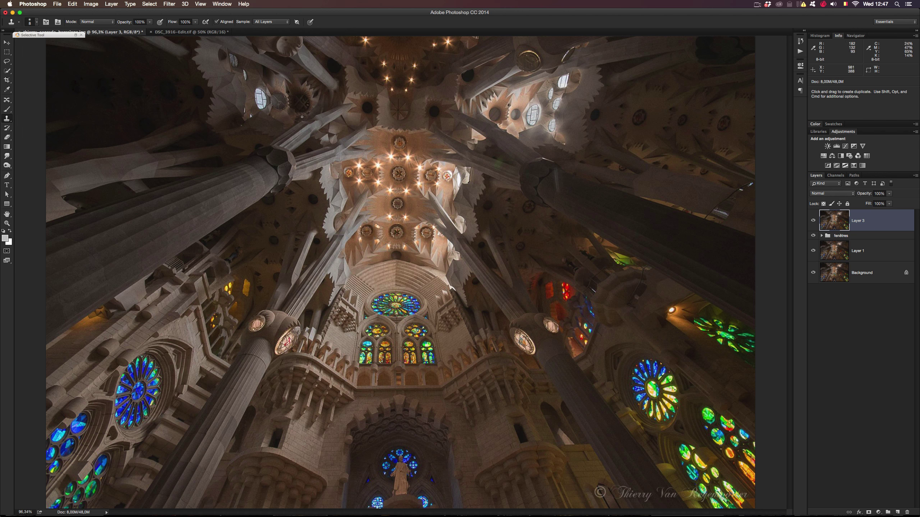
left_click(169, 5)
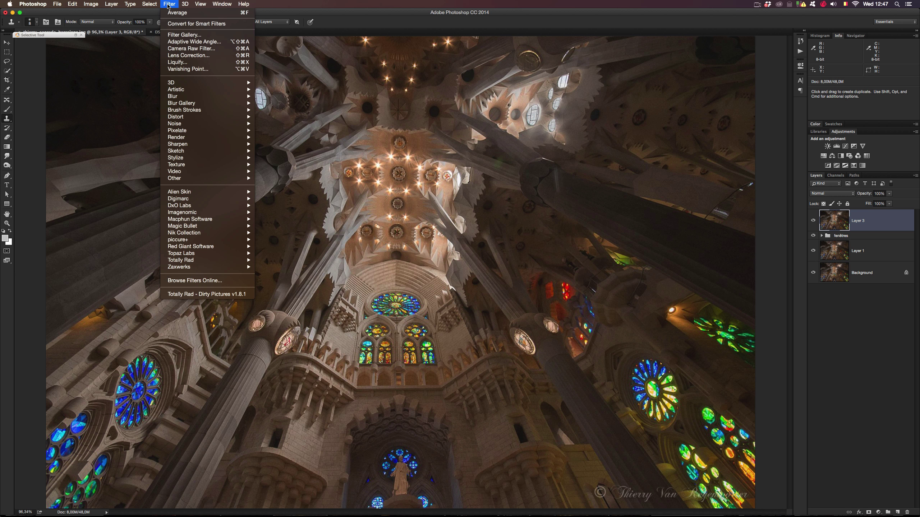
mouse_move(184, 98)
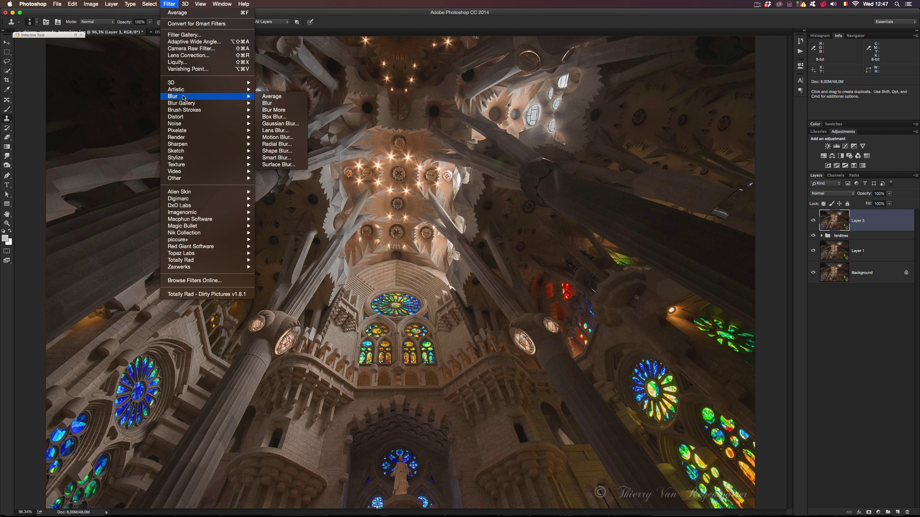
left_click(288, 98)
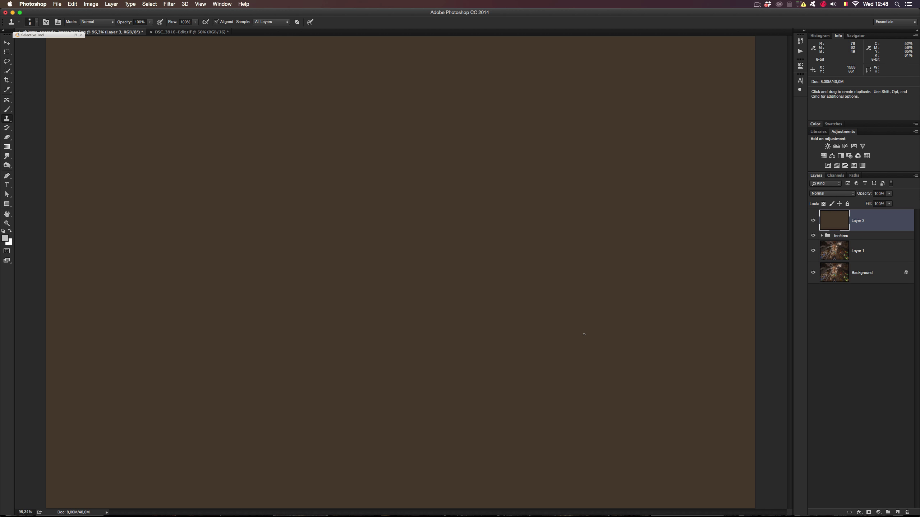
Compare the church photo with the averaged brown Layer 3 hidden and shown.
left_click(813, 221)
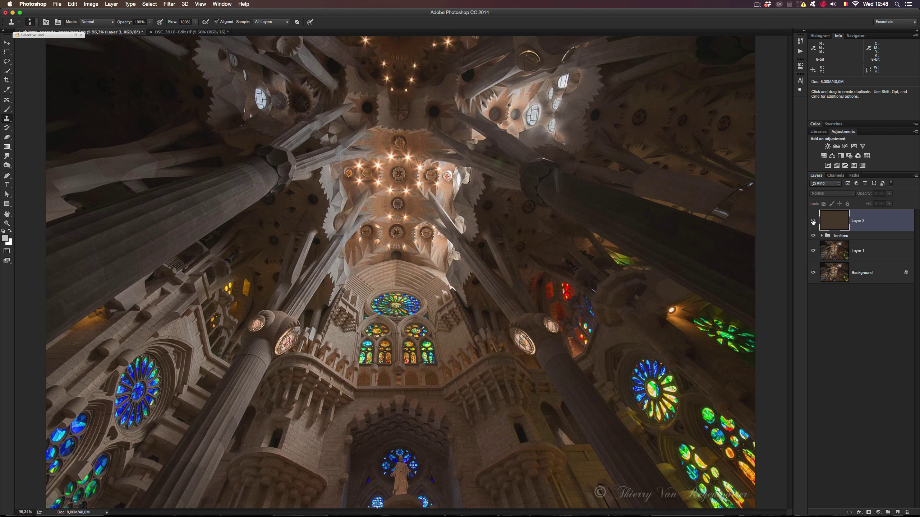
left_click(813, 221)
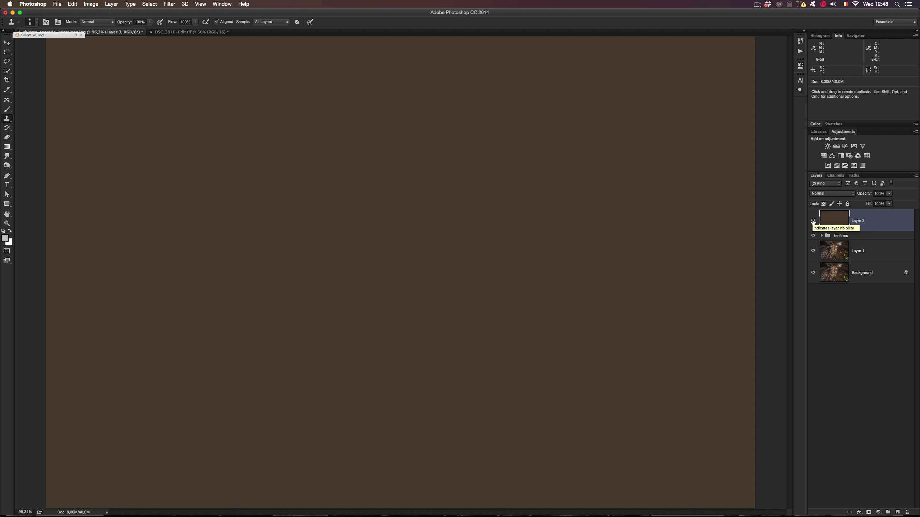
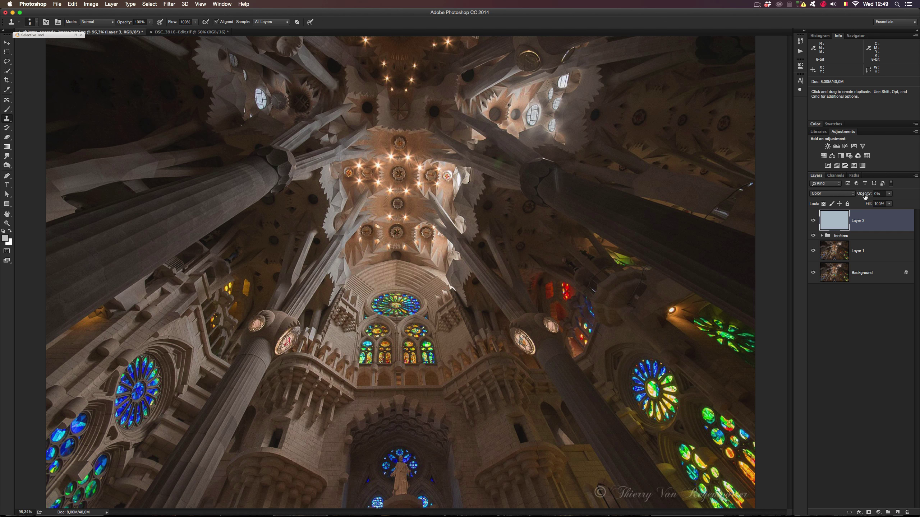
Raise the Color-mode Layer 3's opacity slightly from 0% to counter the warm cast, and compare the photo with the layer hidden and shown.
mouse_move(864, 197)
left_mouse_down()
mouse_move(881, 186)
mouse_move(870, 196)
left_mouse_up()
left_click_drag(869, 195, 872, 196)
left_click(813, 221)
left_click(812, 221)
left_click(812, 220)
left_click(812, 221)
left_click(812, 220)
left_click(813, 221)
left_click(813, 221)
left_click(813, 221)
Add a Levels adjustment layer, raise its black input point slightly using the clipping preview, and compare the photo with and without it.
left_click(838, 148)
left_click(837, 146)
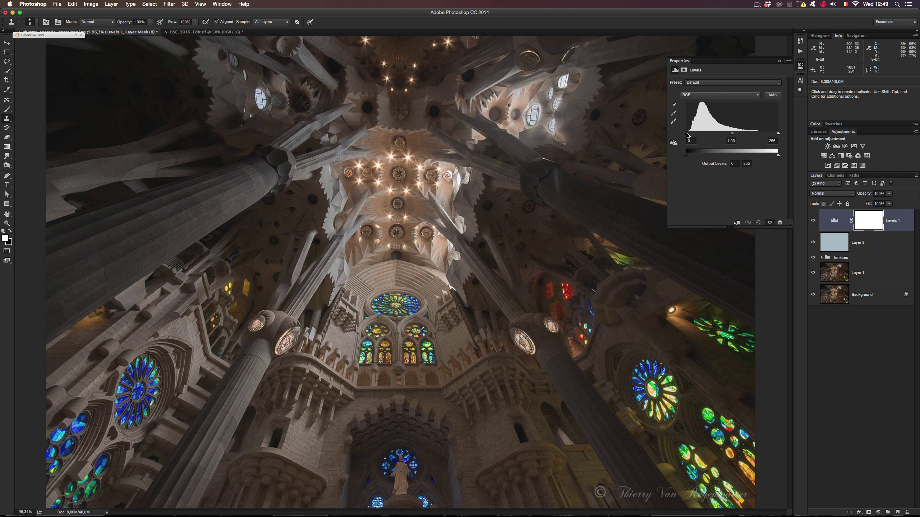
left_click_drag(688, 135, 689, 136)
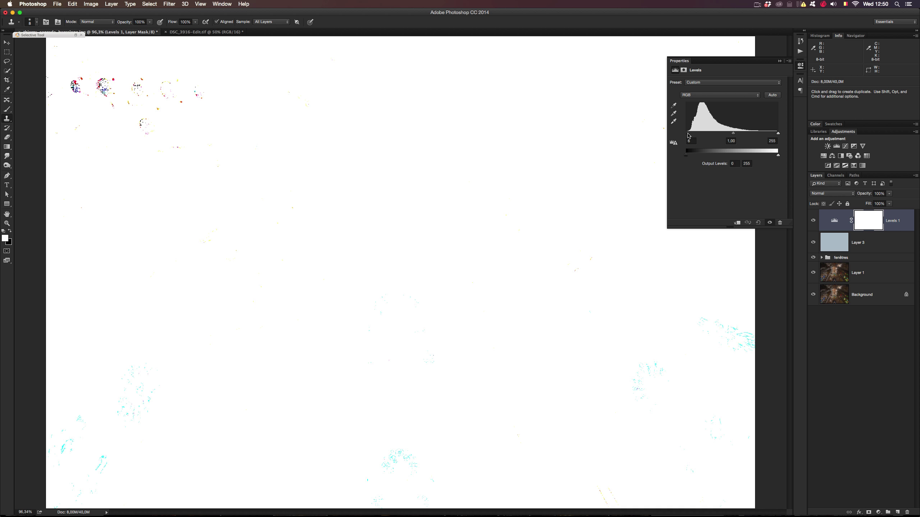
left_click_drag(689, 136, 688, 136)
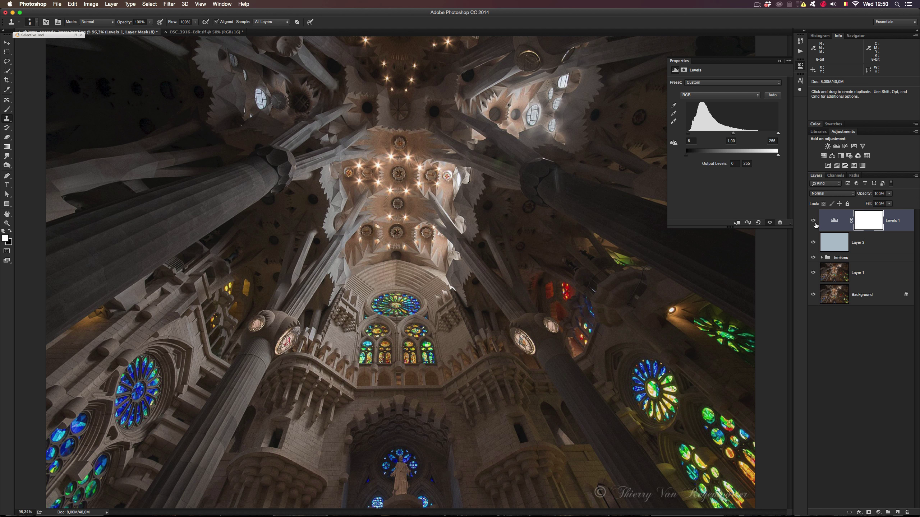
left_click(814, 222)
left_click(814, 222)
left_click(814, 222)
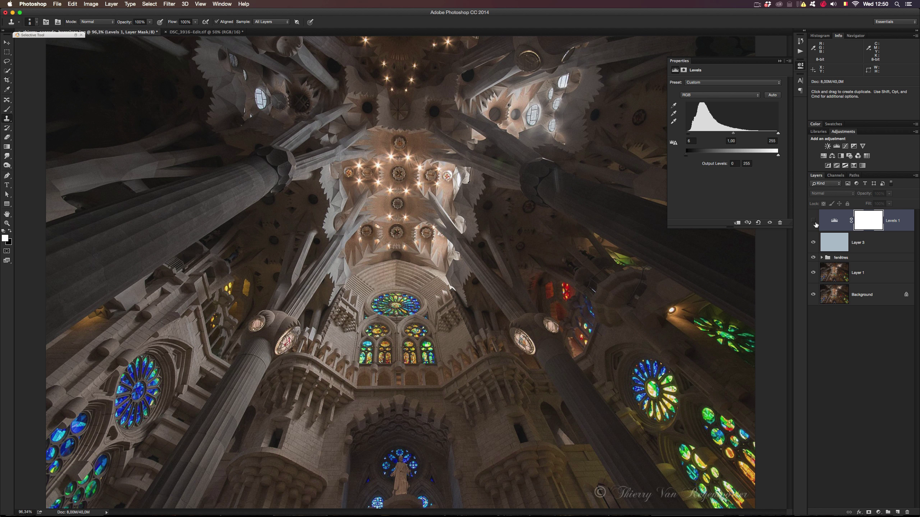
left_click(813, 222)
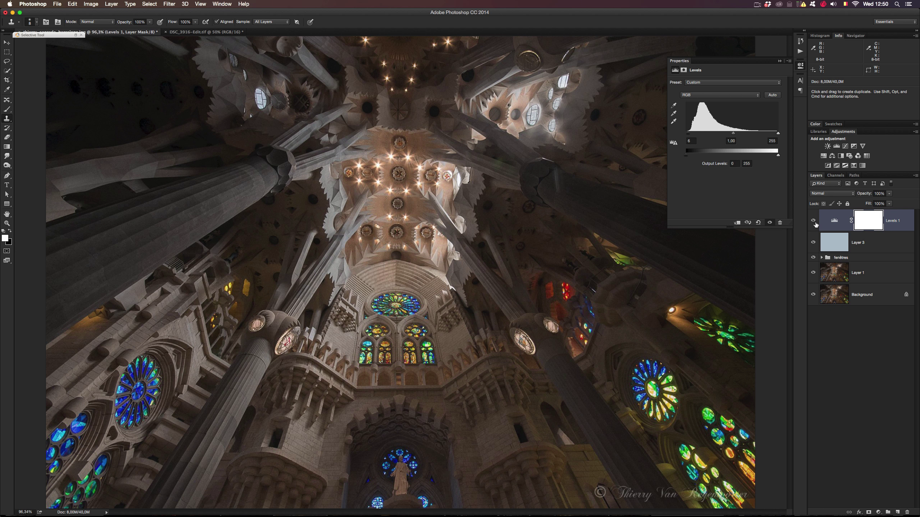
left_click(814, 222)
Set the Levels adjustment's white input level to 254 and compare the photo with the adjustment hidden and shown.
left_click_drag(779, 137, 778, 136)
left_click(814, 222)
left_click(813, 222)
left_click(814, 221)
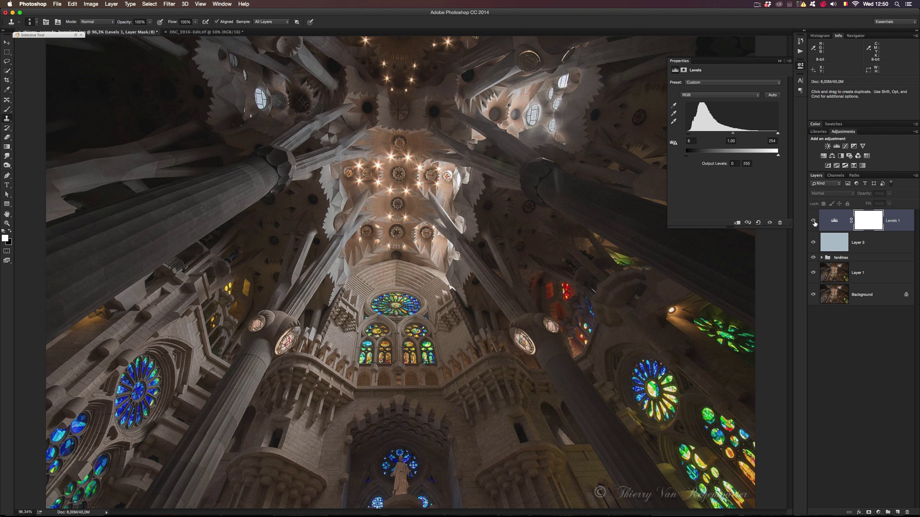
left_click(814, 222)
left_click(814, 222)
left_click(814, 221)
left_click(814, 222)
left_click(814, 222)
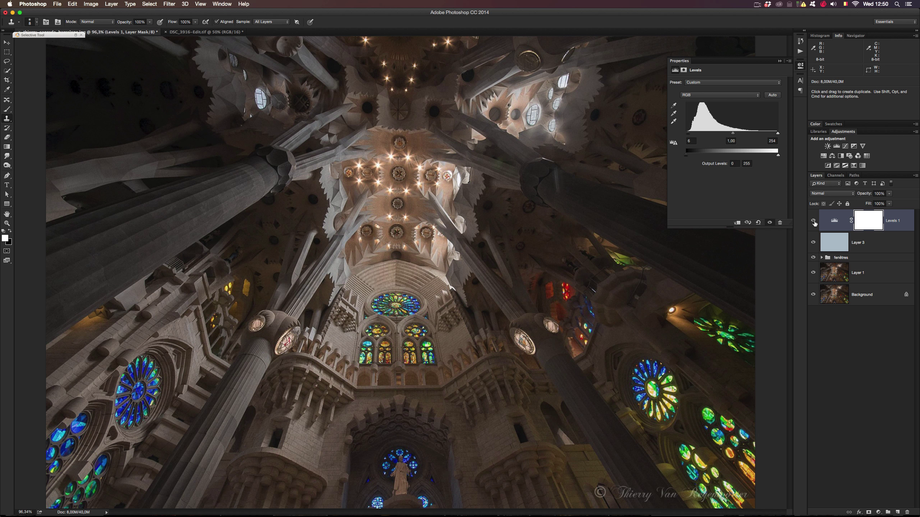
left_click(813, 222)
left_click(814, 222)
left_click(780, 61)
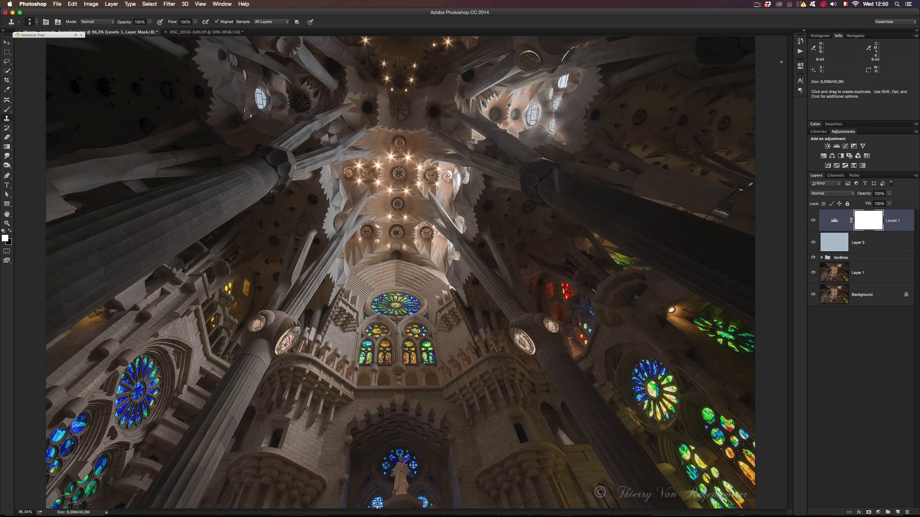
Add a Curves adjustment layer, lift its midtones from input 99 to output 118, and compare the photo with and without it.
left_click(846, 146)
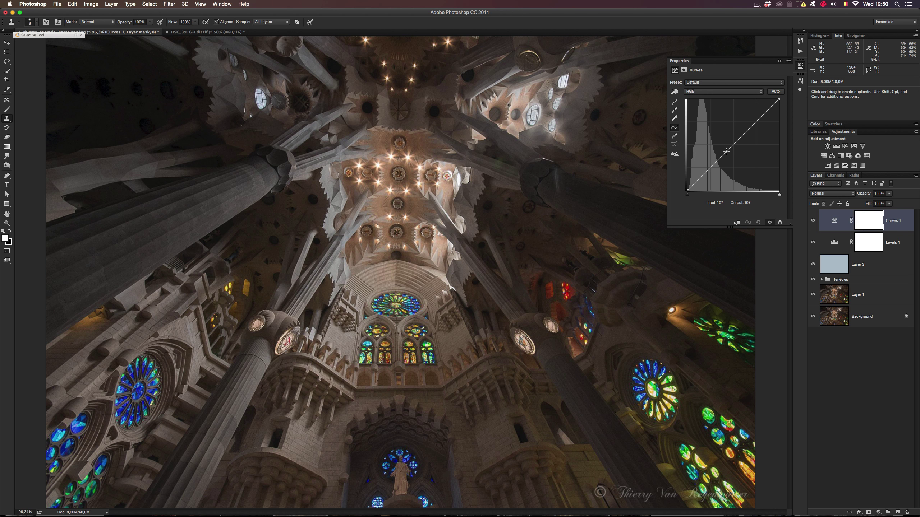
left_click(727, 152)
mouse_move(726, 152)
left_mouse_down()
mouse_move(731, 143)
mouse_move(723, 149)
left_mouse_up()
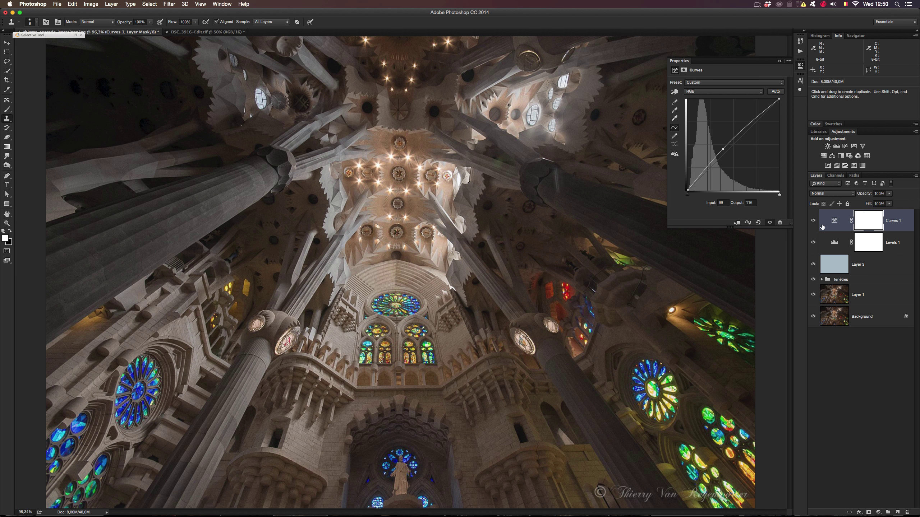
left_click(812, 221)
left_click(812, 221)
left_click(813, 221)
left_click(812, 221)
left_click(812, 221)
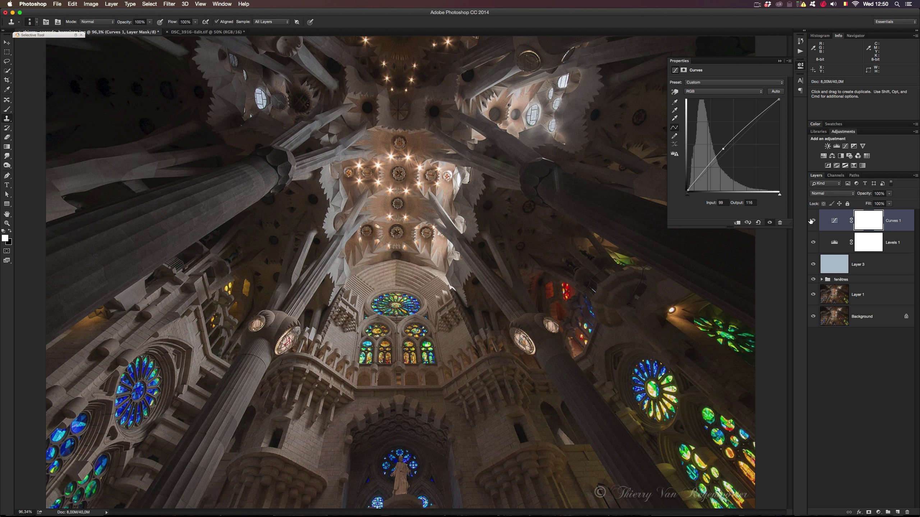
left_click(812, 221)
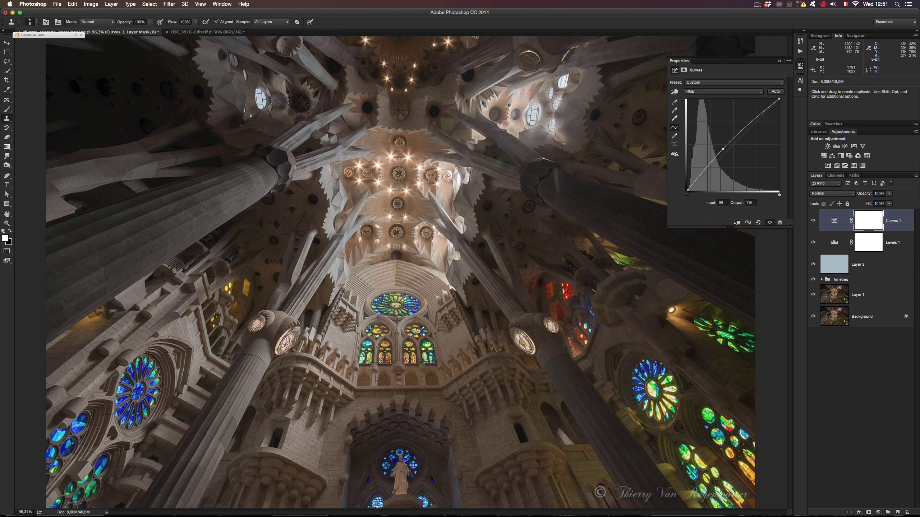
Compare the fully edited photo with the original Background layer shown alone.
left_click(813, 316, "alt")
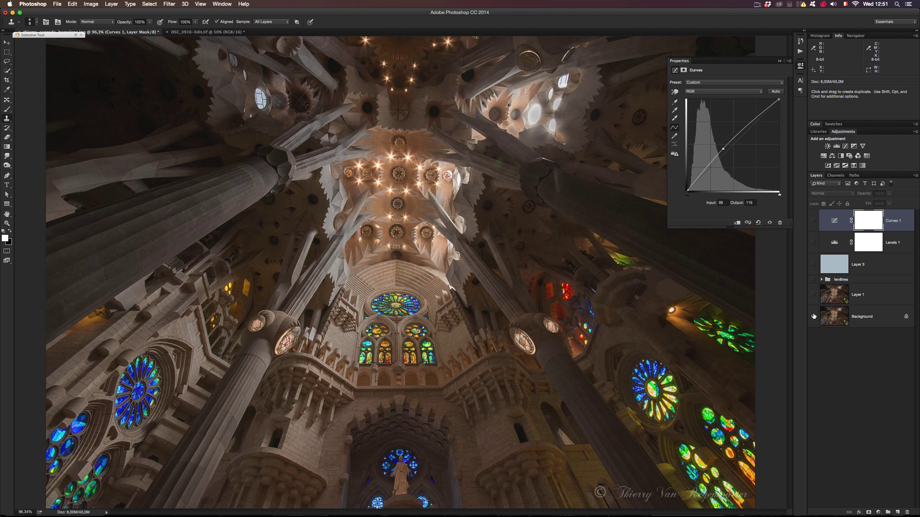
left_click(814, 317, "alt")
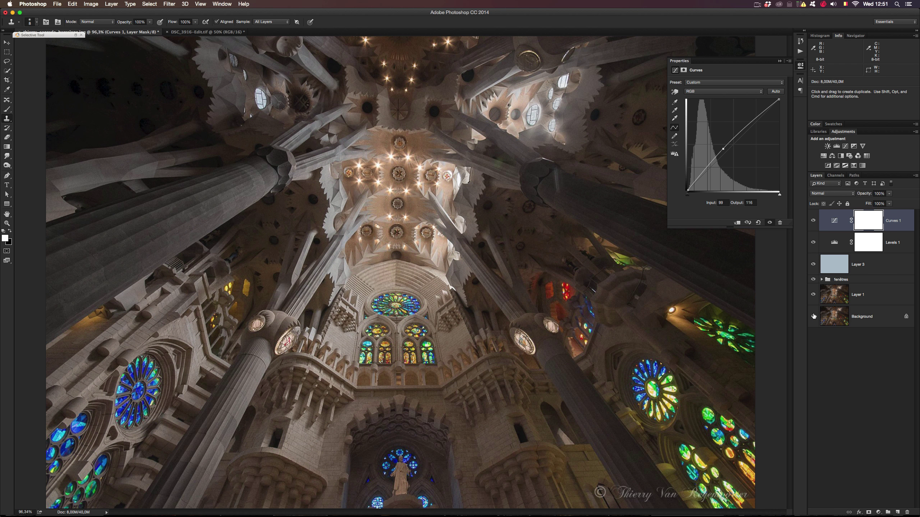
left_click(813, 316, "alt")
left_click(813, 316, "alt")
Paint black with a large brush on the Curves 1 mask over the bright vault windows to exclude them from the brightening.
left_click(835, 220)
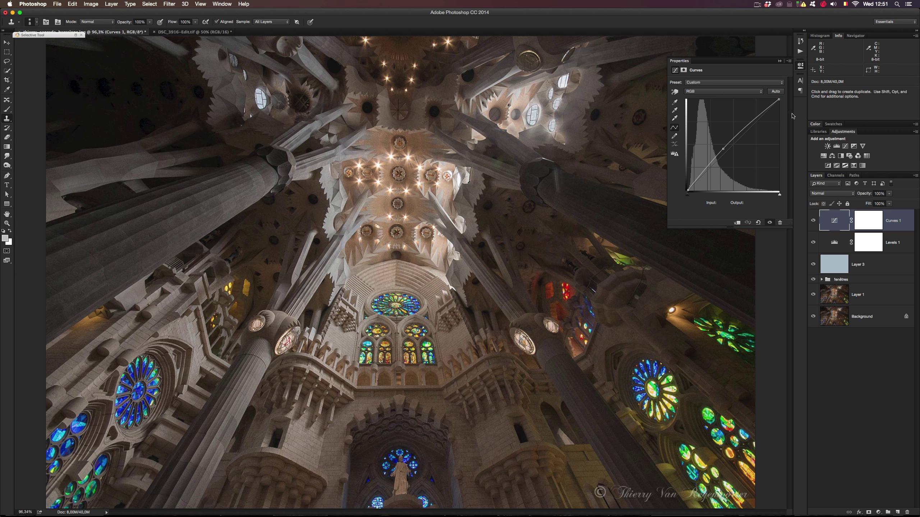
left_click(779, 62)
left_click(864, 218)
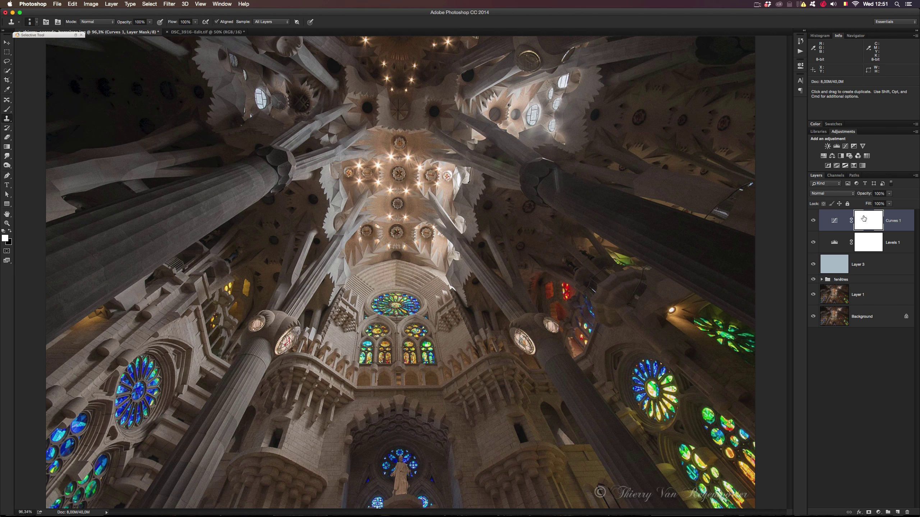
key("b")
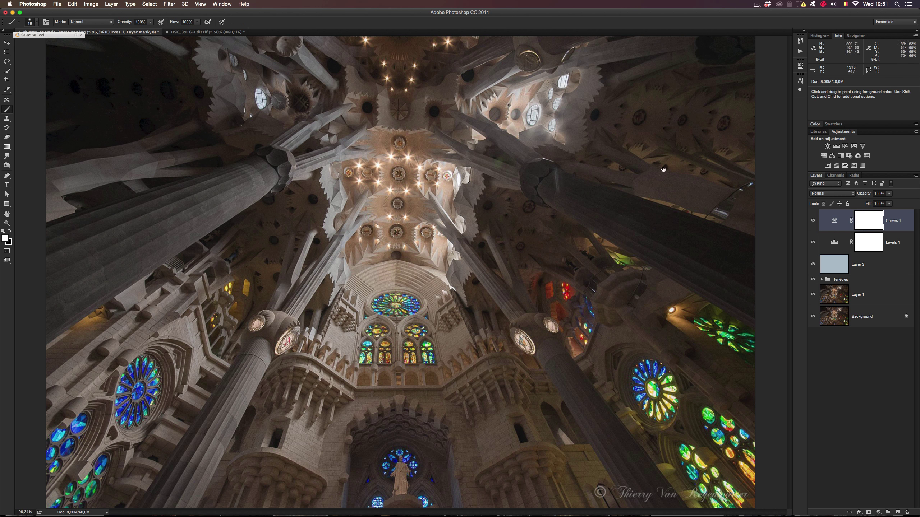
left_click_drag(535, 105, 585, 106)
key("x")
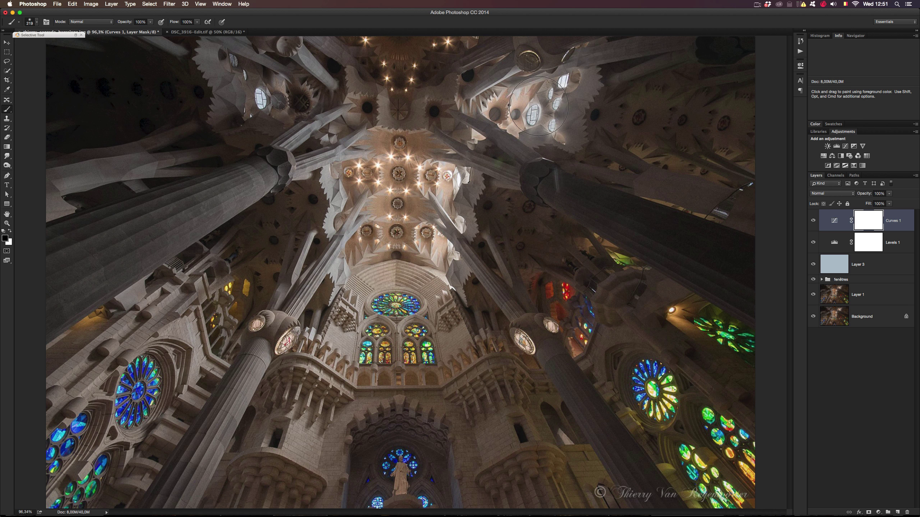
mouse_move(529, 95)
left_mouse_down()
mouse_move(512, 109)
mouse_move(523, 109)
left_mouse_up()
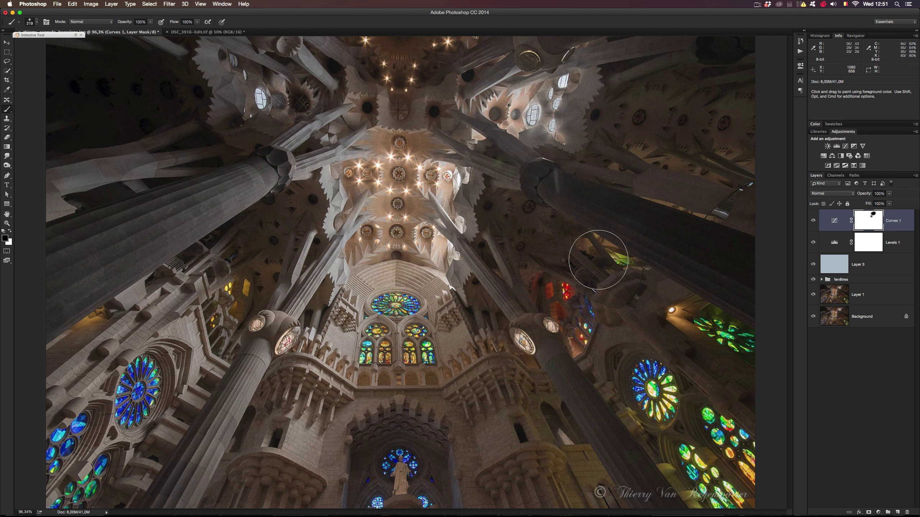
Compare the photo with the masked Curves 1 layer hidden and shown.
left_click(814, 220)
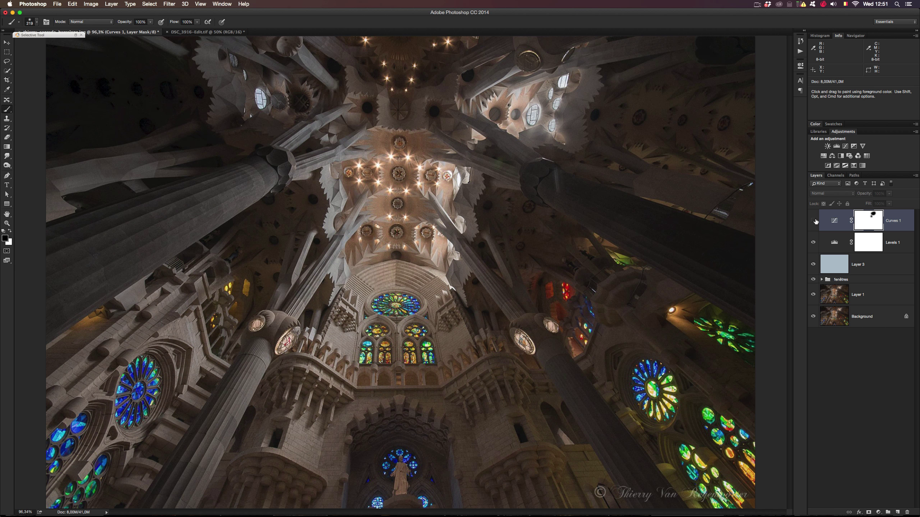
left_click(814, 221)
left_click(814, 220)
left_click(814, 221)
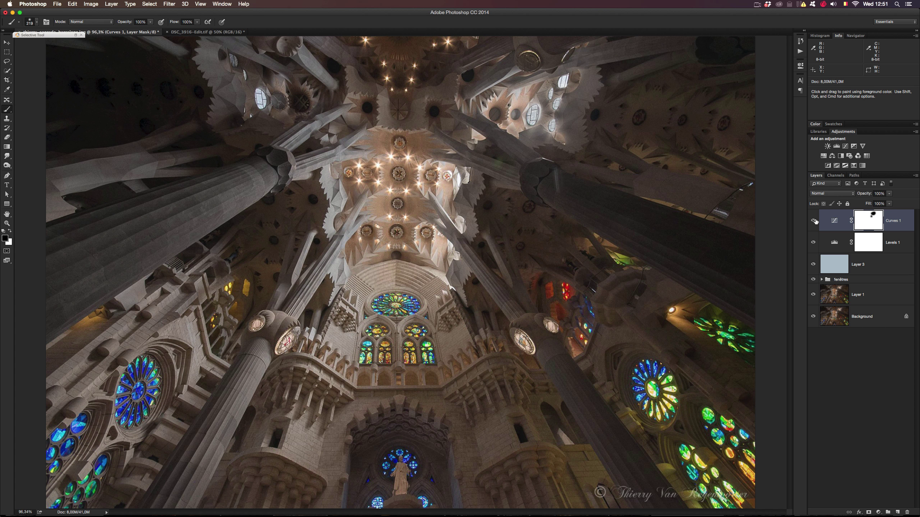
left_click(814, 221)
left_click(814, 220)
Hide every layer above Layer 1 and review the window repair by toggling the fenêtres group's visibility.
left_click_drag(814, 220, 814, 294)
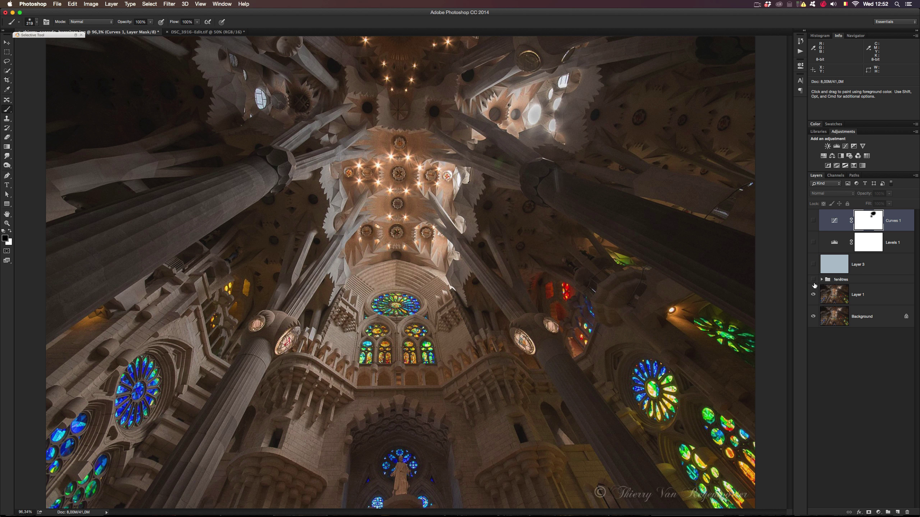
left_click(849, 318)
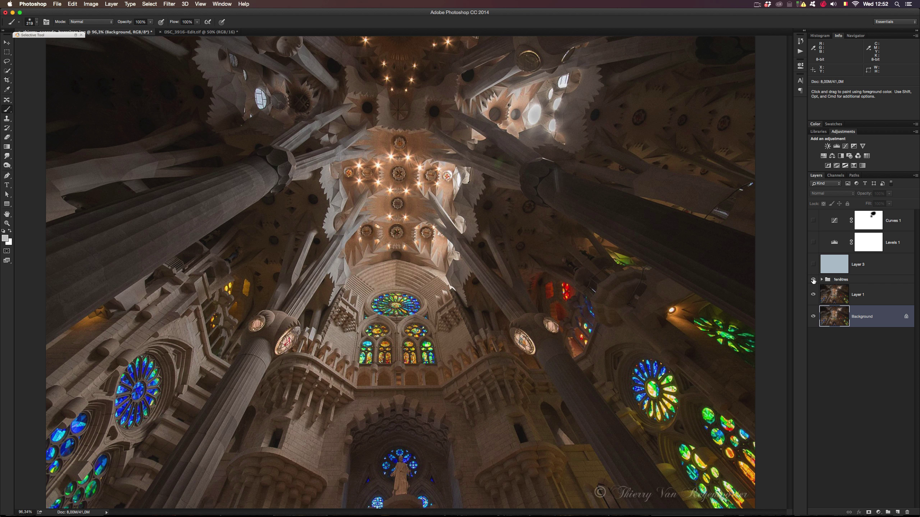
left_click(813, 280)
left_click(813, 280)
left_click(813, 280)
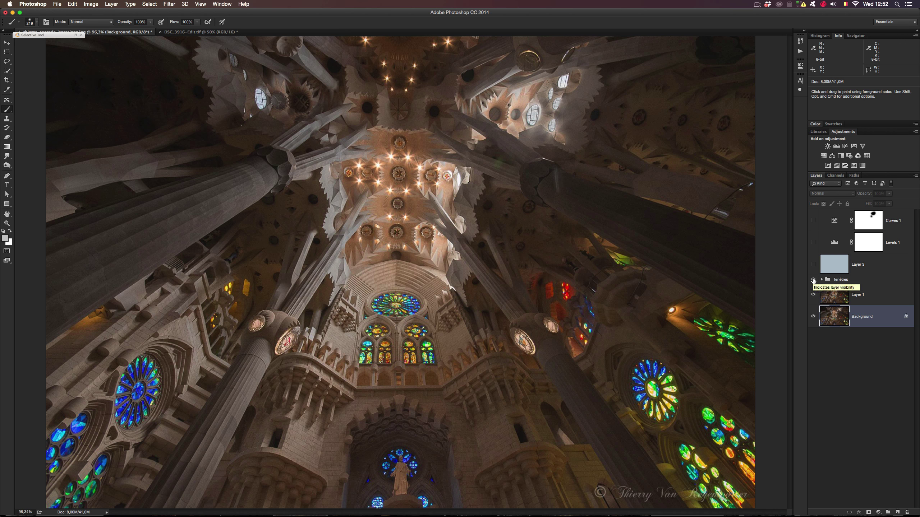
left_click(813, 280)
left_click(813, 280)
Show Layer 3 again, open the Levels 1 settings, and review that adjustment's effect by toggling its visibility.
left_click(814, 265)
left_click(836, 243)
left_click(833, 244)
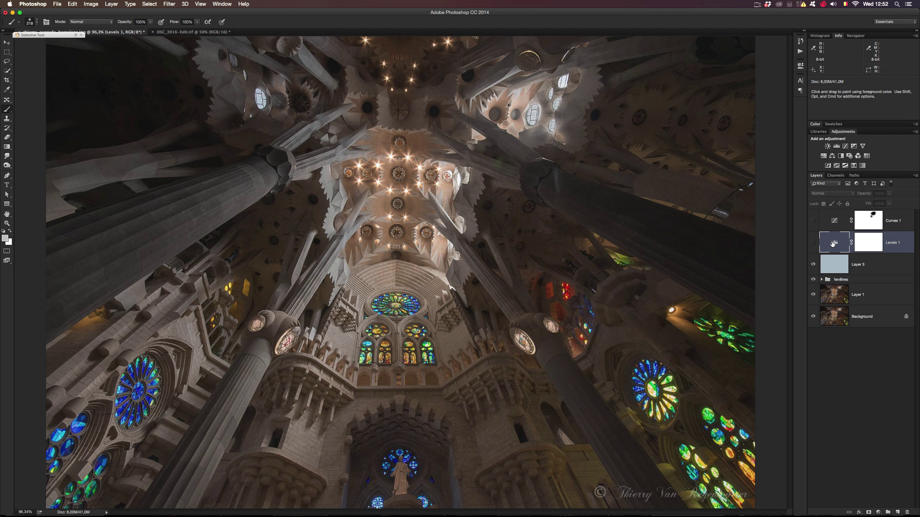
double_click(833, 243)
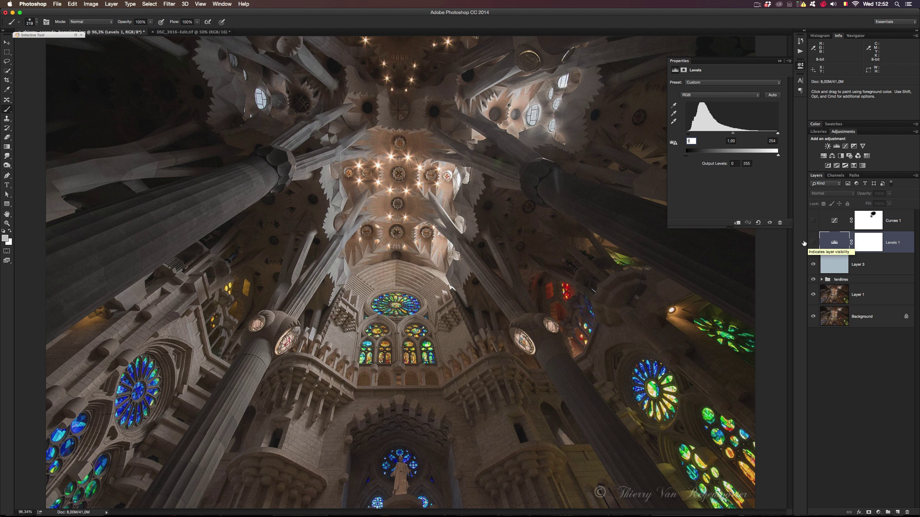
left_click(689, 143)
left_click(813, 243)
left_click(813, 244)
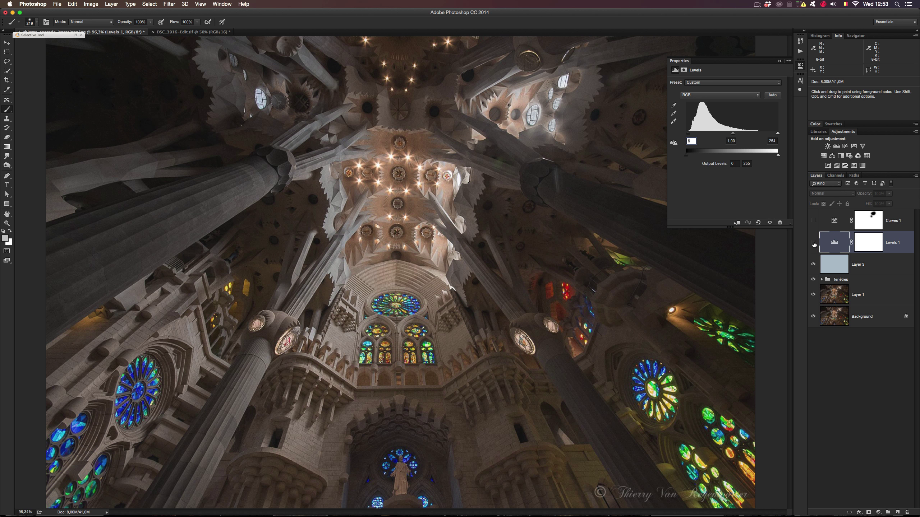
left_click(813, 244)
left_click(813, 244)
left_click(814, 244)
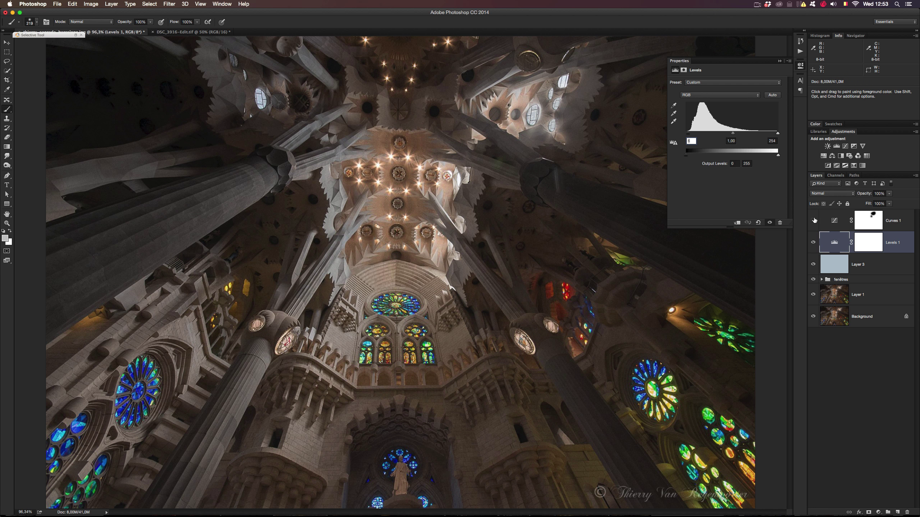
Open the Curves 1 settings and review its effect by toggling its visibility, leaving the layer shown.
left_click(835, 222)
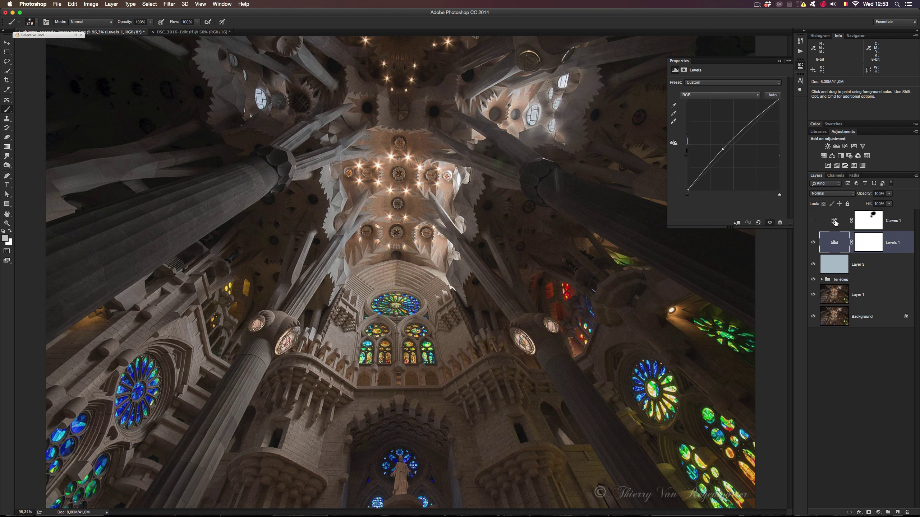
left_click(814, 221)
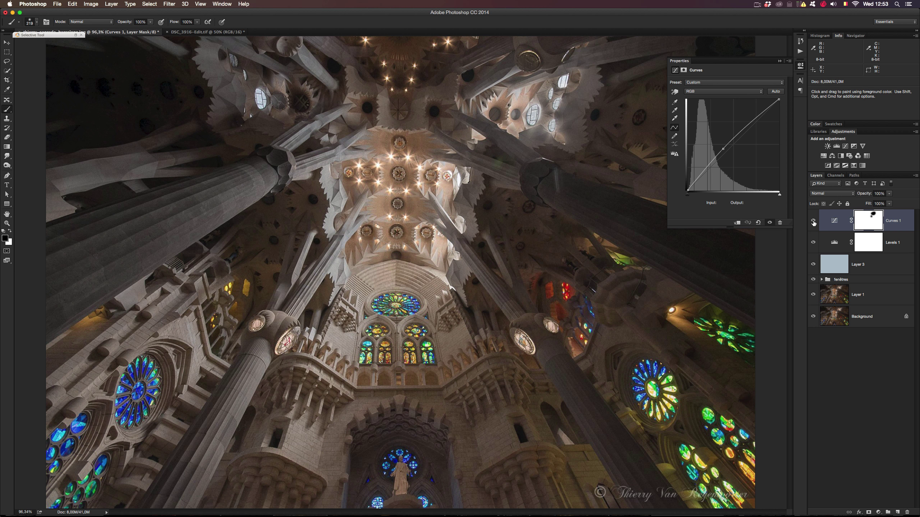
left_click(813, 222)
left_click(813, 221)
left_click(779, 61)
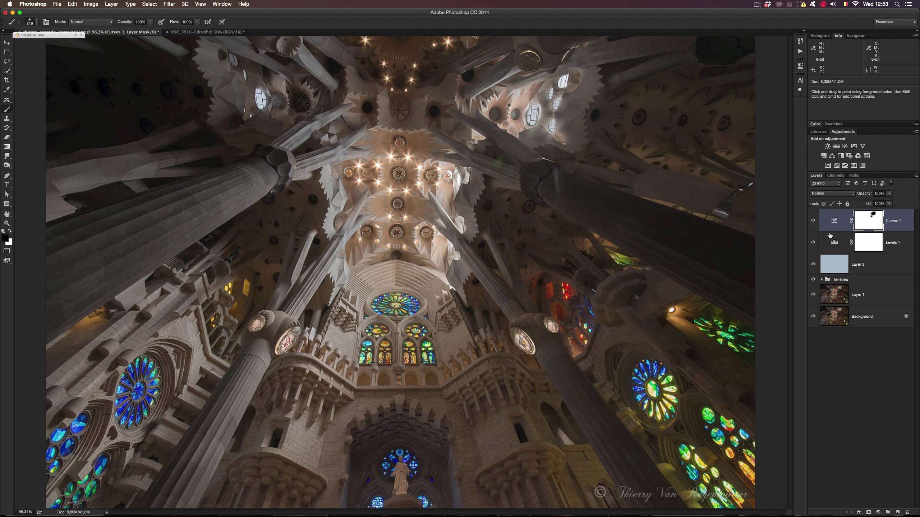